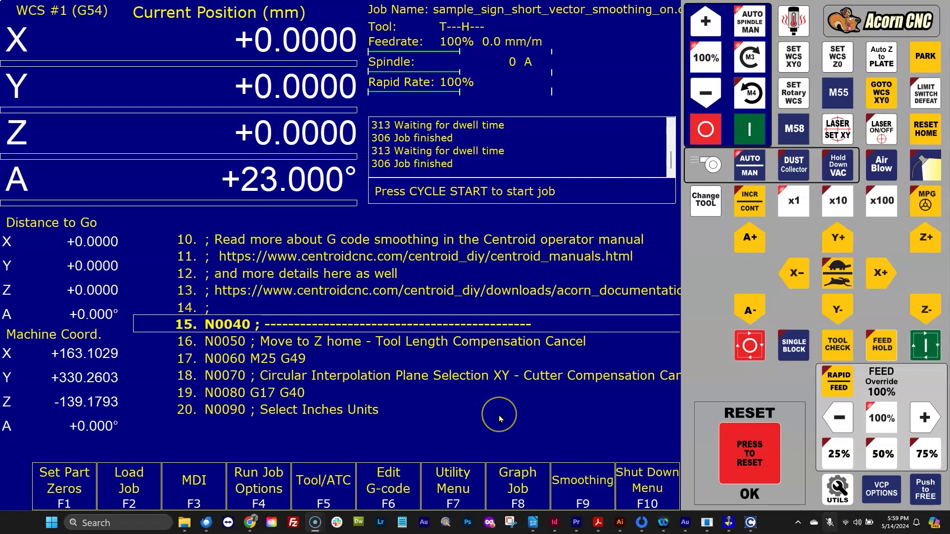
Backplot the MOTELA sign job in top view, showing an estimated run time of 01:26:50.
click(516, 487)
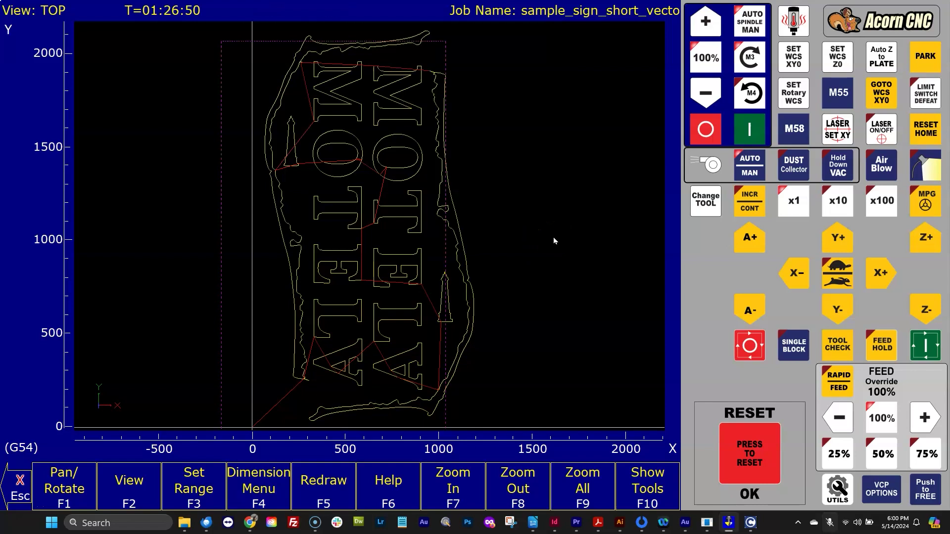
scroll(557, 247, down, 1)
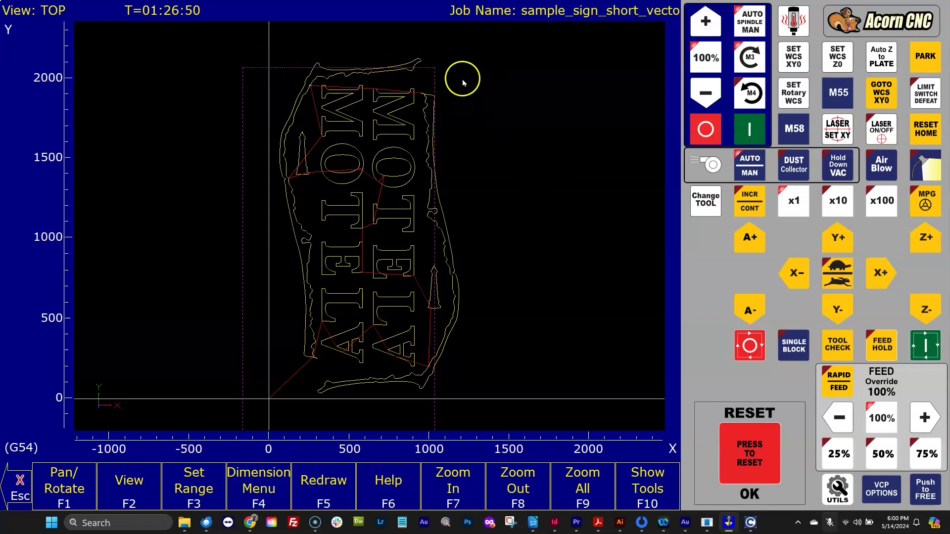
scroll(565, 302, down, 1)
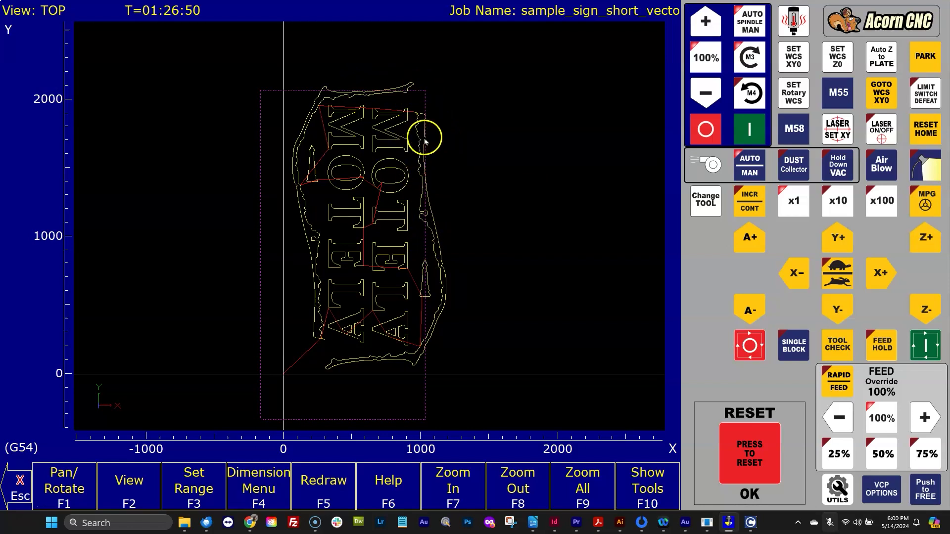
scroll(434, 245, up, 2)
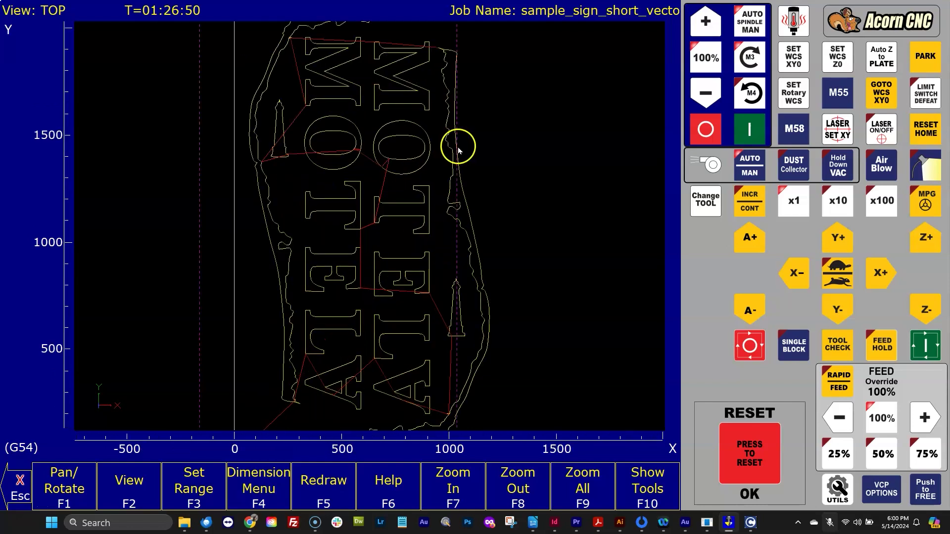
scroll(367, 82, down, 2)
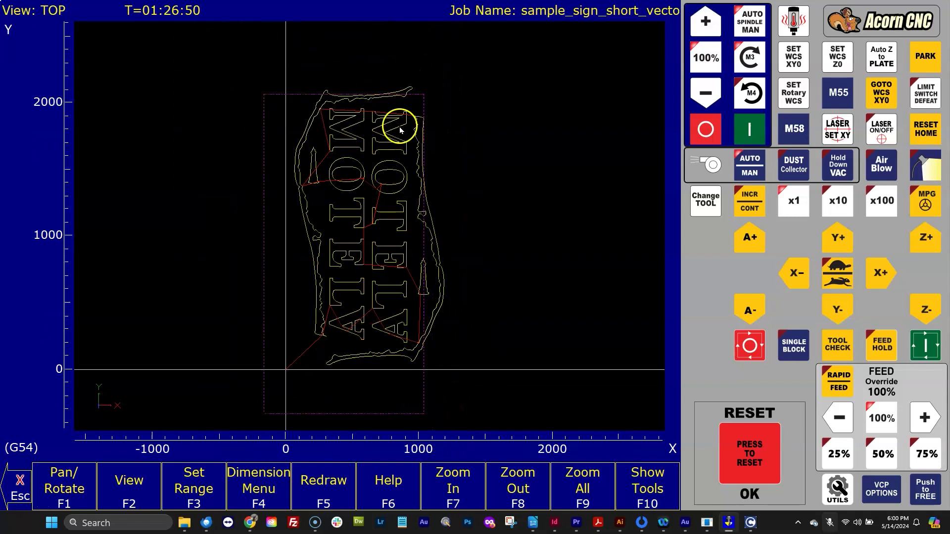
scroll(565, 317, down, 1)
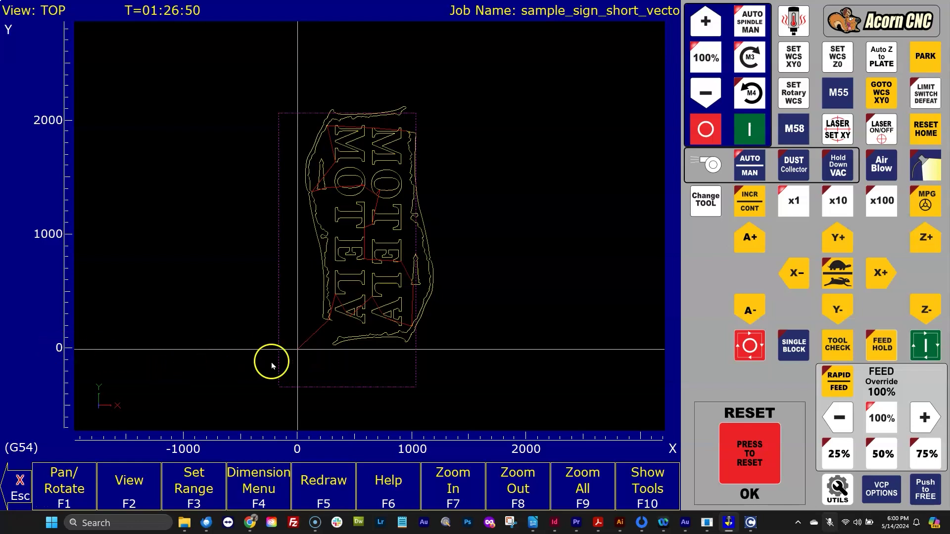
Show the toolpath legend and highlight the Travel and Origin items on the sign backplot.
click(653, 493)
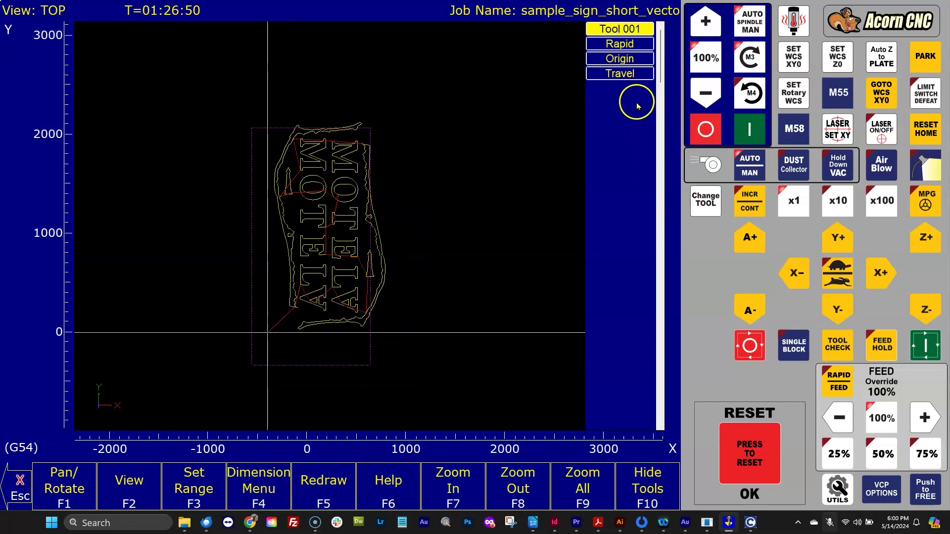
click(629, 77)
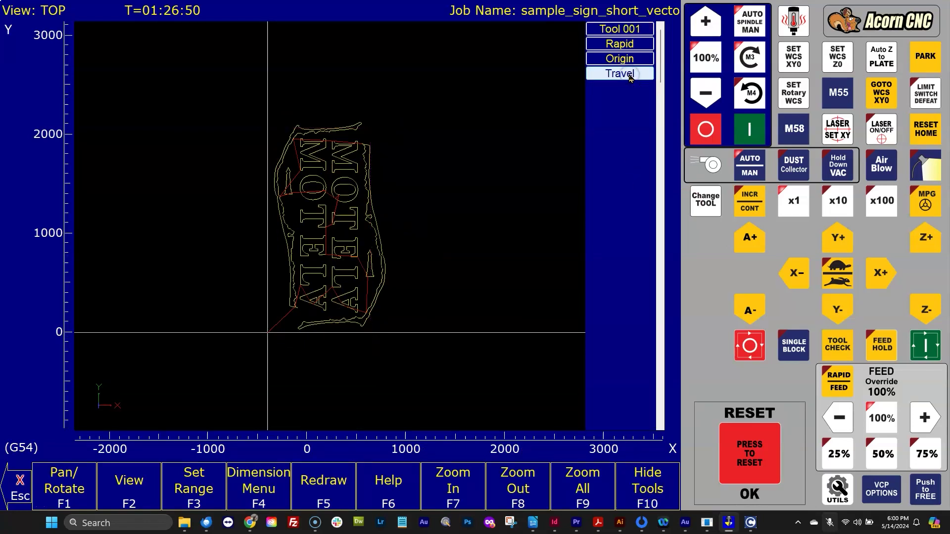
click(632, 58)
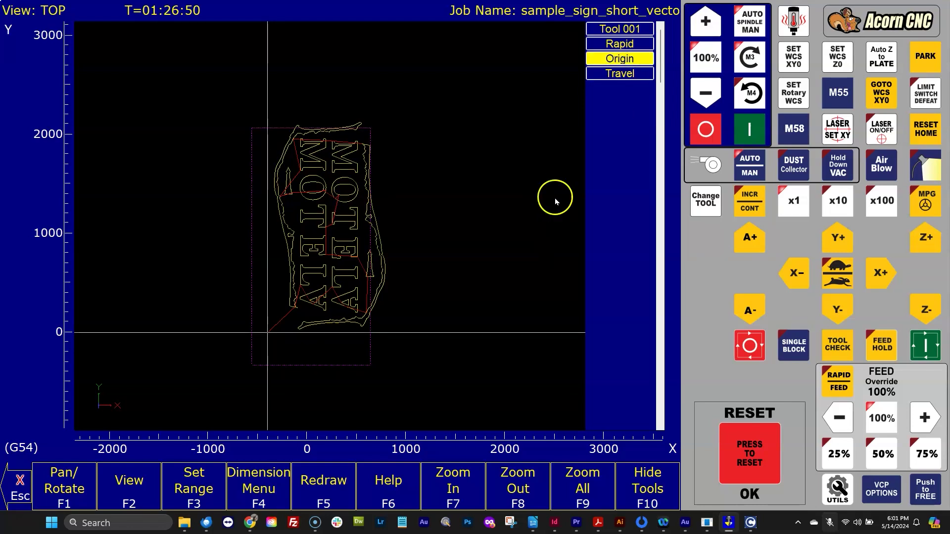
scroll(447, 189, up, 1)
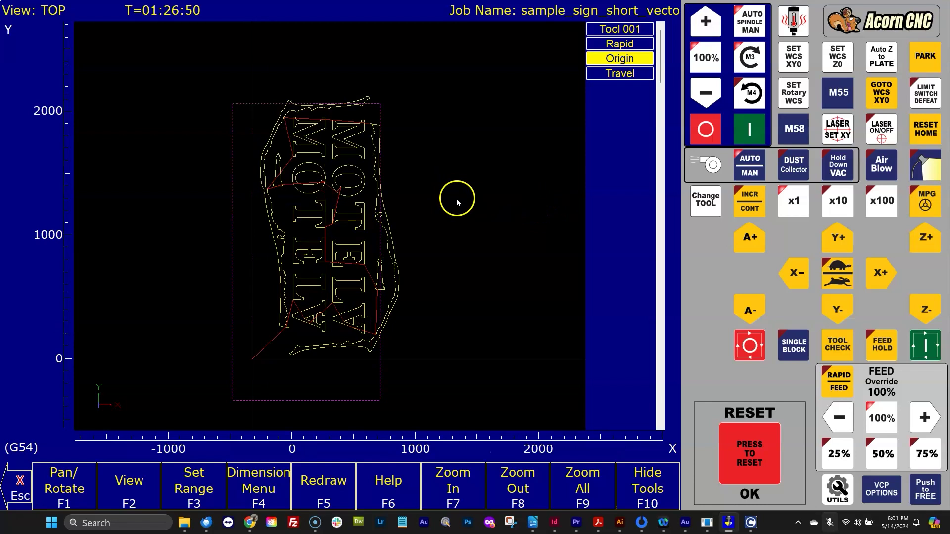
Orbit the sign toolpath into 3-D, then cycle through the right, front, top and 3-D views.
right_drag(485, 224, 461, 169)
right_drag(444, 214, 505, 204)
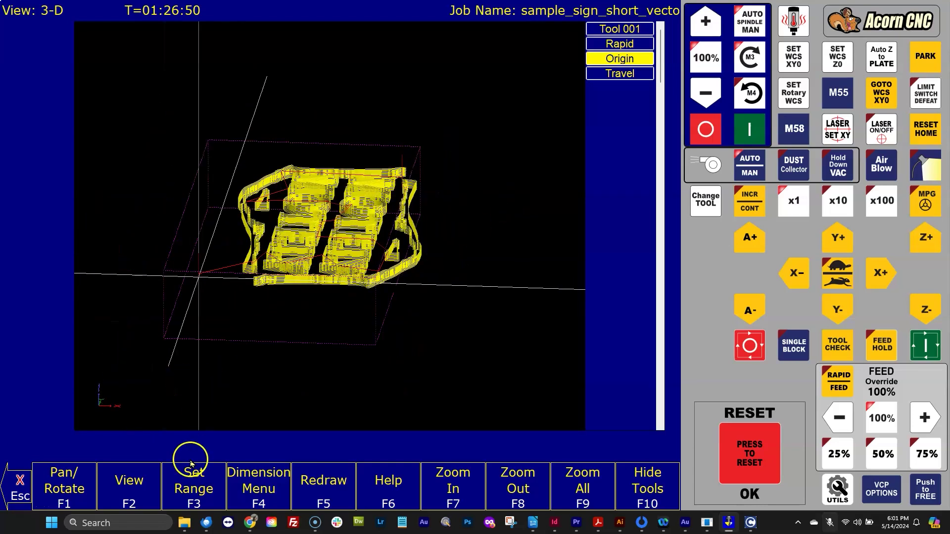
click(144, 489)
scroll(394, 321, down, 2)
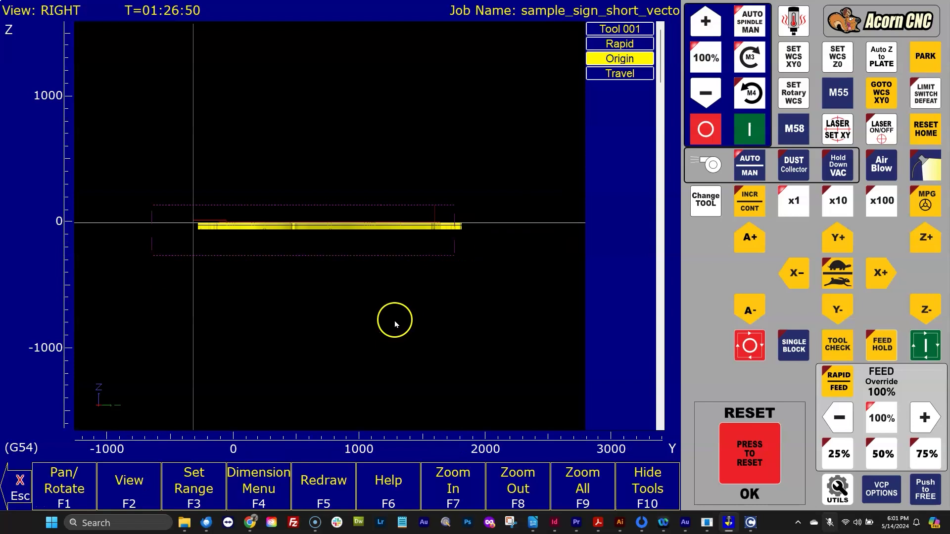
click(141, 496)
scroll(524, 283, down, 3)
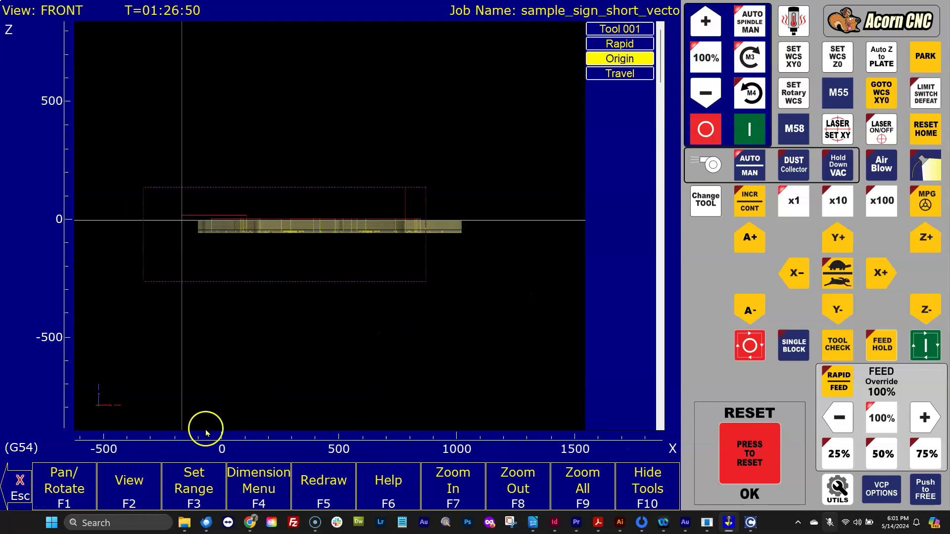
click(141, 485)
scroll(480, 264, down, 2)
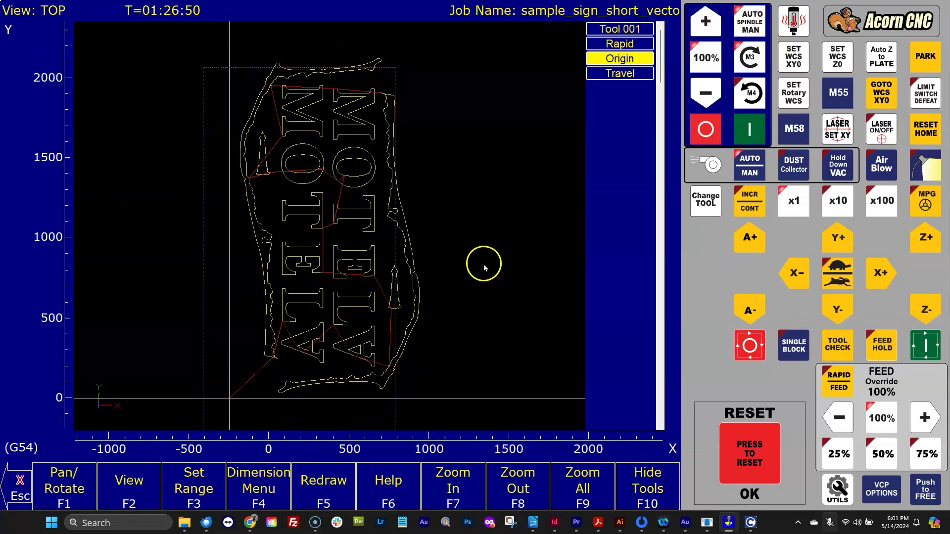
click(147, 485)
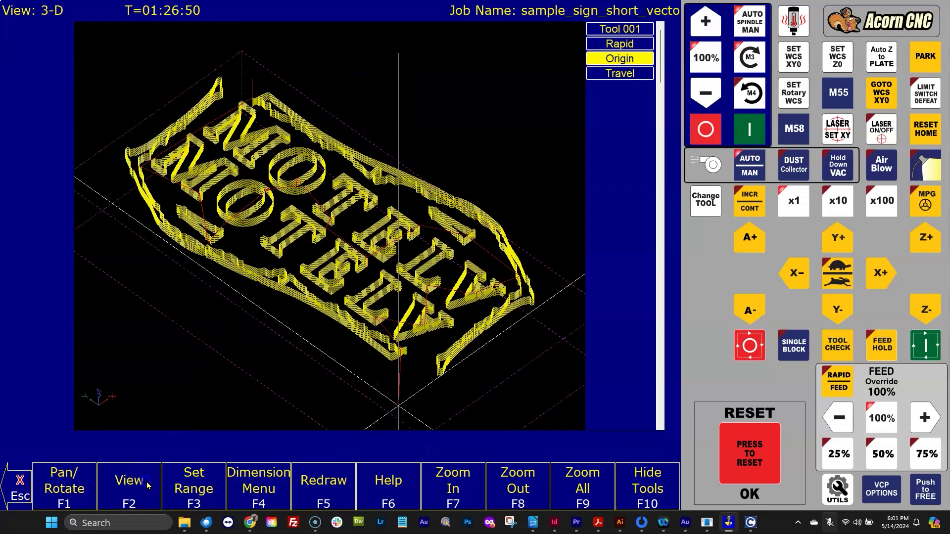
scroll(487, 241, down, 3)
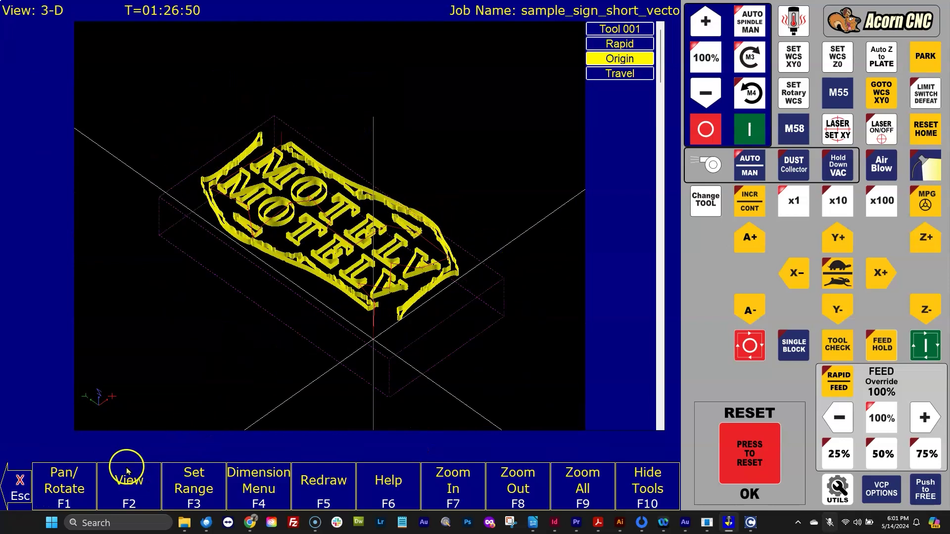
Step through the right and front views again and return to the top view.
click(139, 497)
click(139, 497)
click(139, 498)
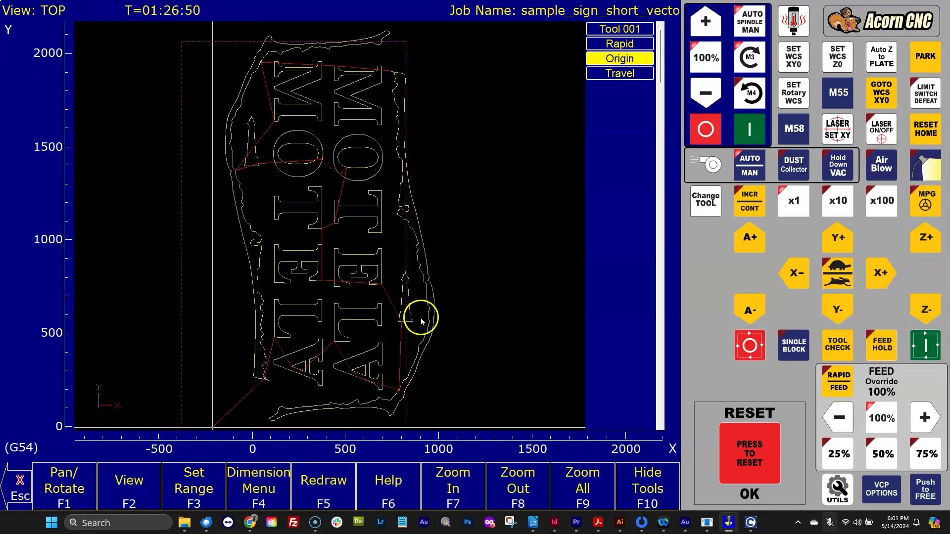
scroll(530, 252, down, 4)
Orbit the top-view toolpath into an oblique 3-D view around the sign.
drag(492, 264, 394, 253)
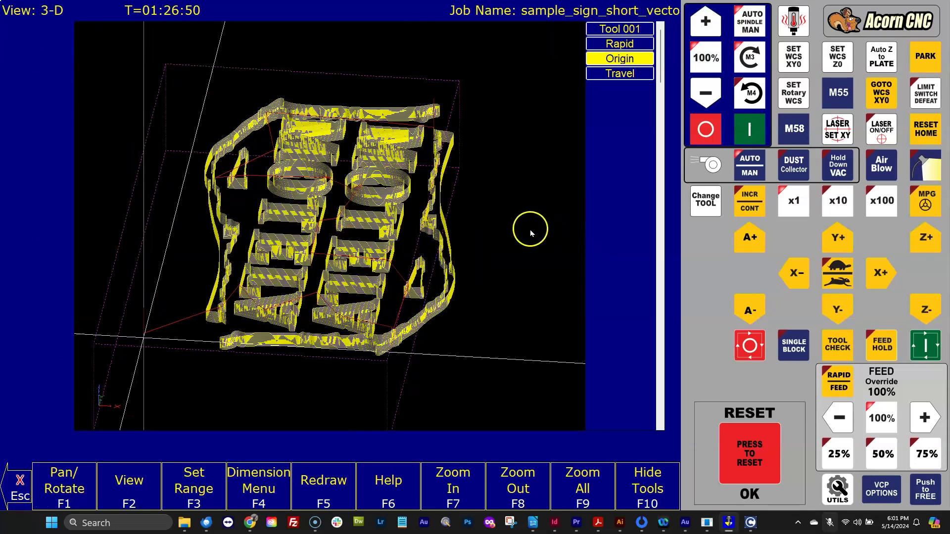
scroll(433, 212, up, 4)
scroll(407, 218, down, 5)
drag(407, 218, 510, 196)
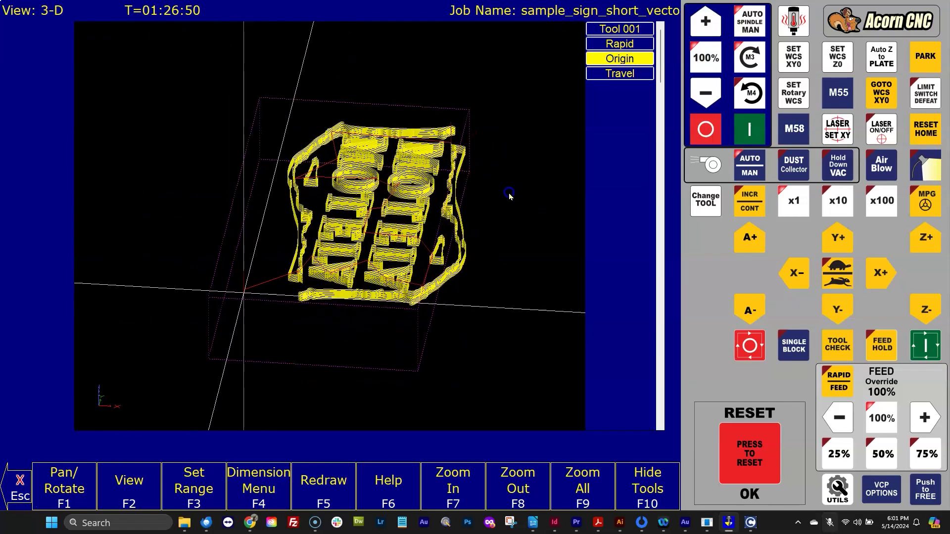
click(260, 252)
drag(470, 238, 348, 128)
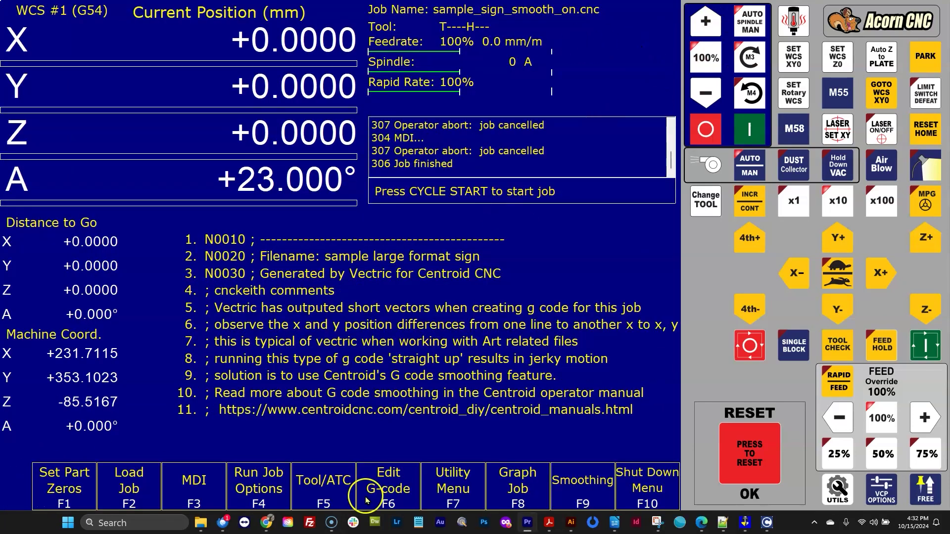
Browse the Centroid Classic colours in the Utility Menu's Color Picker, then close it.
click(452, 489)
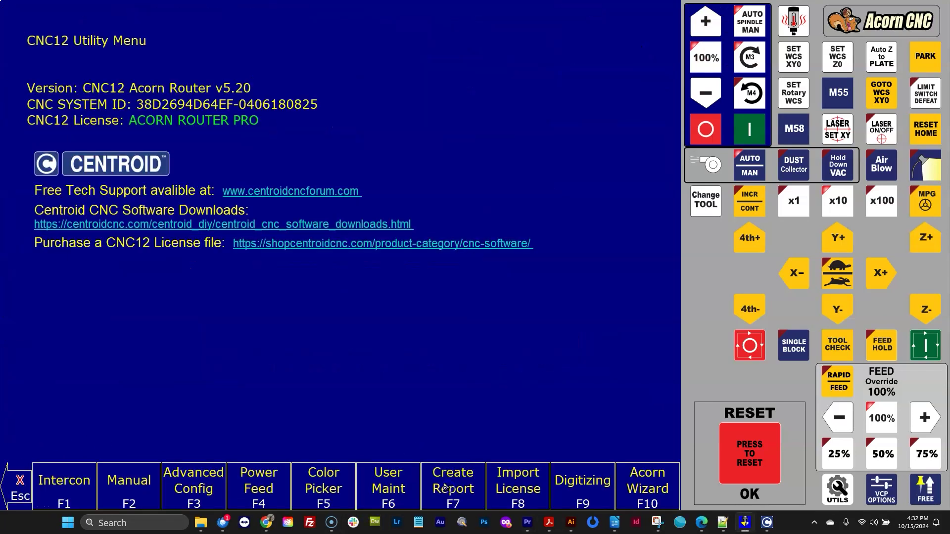
click(336, 493)
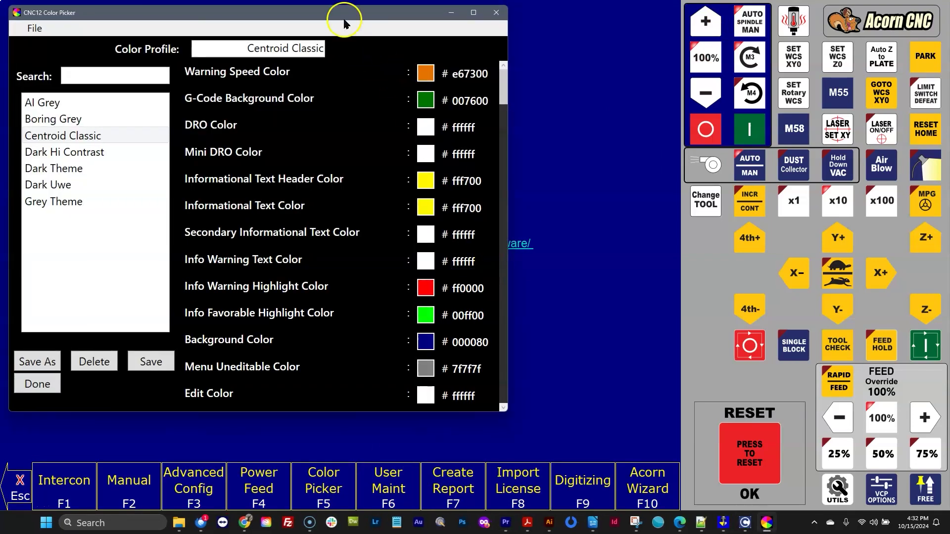
drag(345, 22, 402, 26)
drag(558, 96, 564, 325)
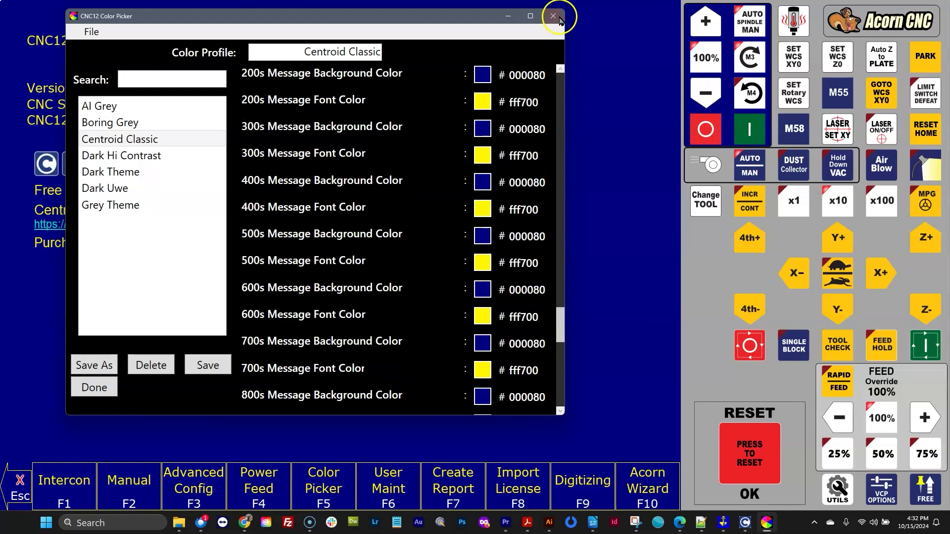
click(555, 15)
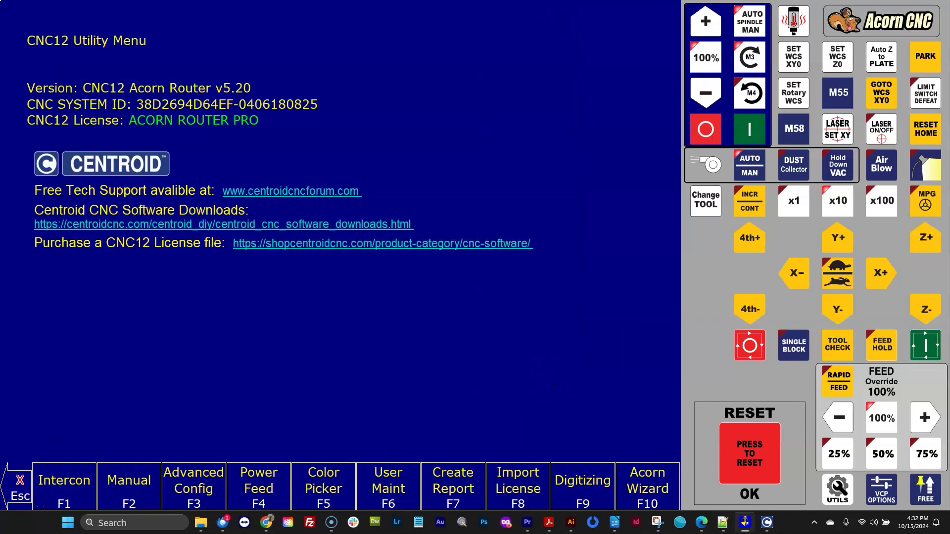
Reopen the sign backplot with its display-element legend, then jog X negative to -163.1029.
key(Escape)
click(519, 485)
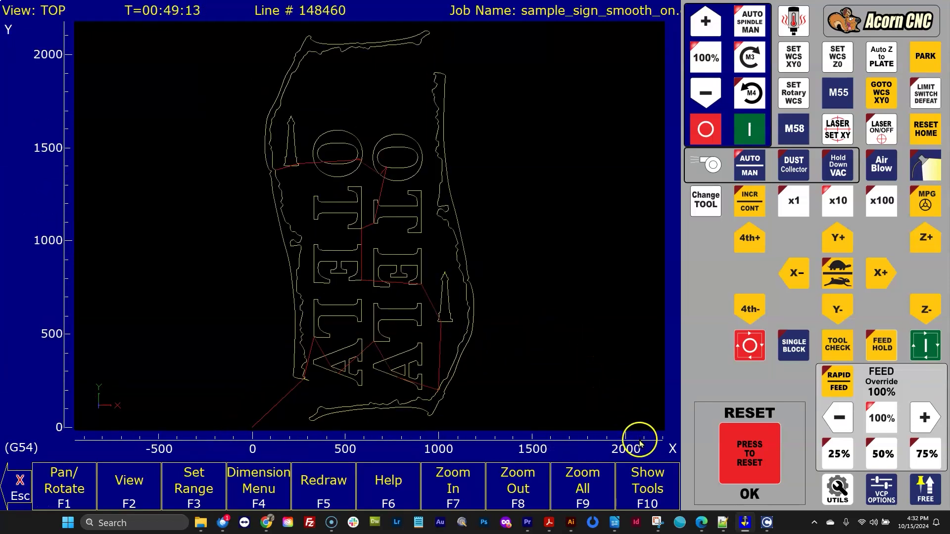
click(646, 489)
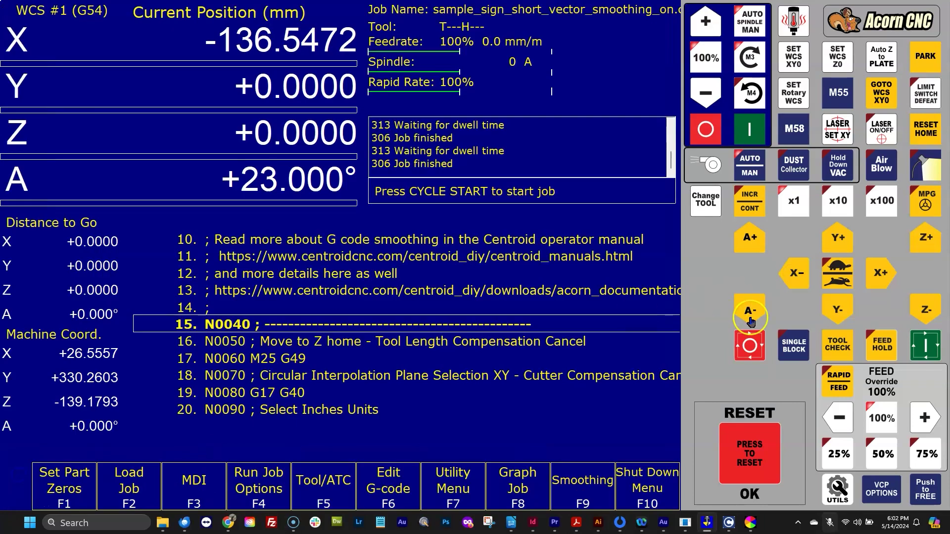
click(794, 274)
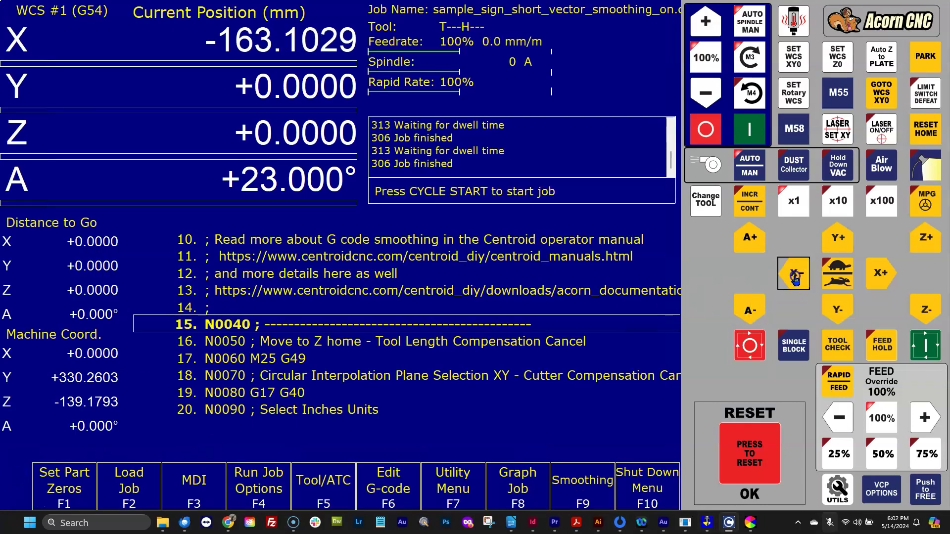
Jog Y negative, set X and Y work zero there, and backplot the sign job (00:59:01 estimate).
click(848, 313)
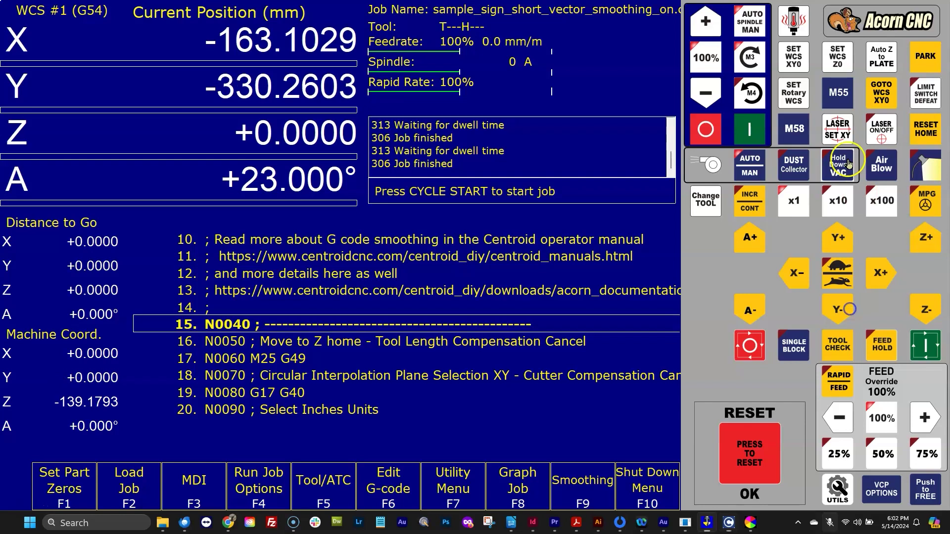
click(794, 56)
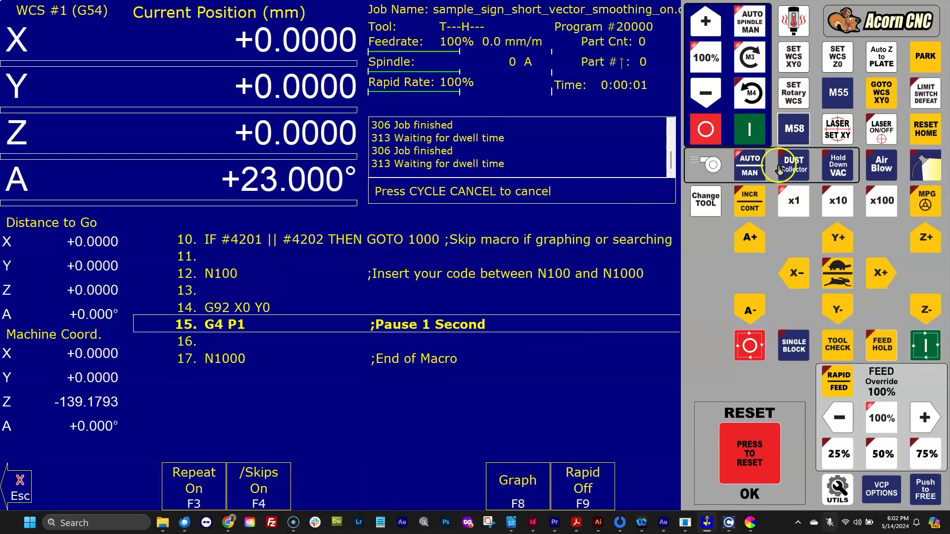
click(502, 485)
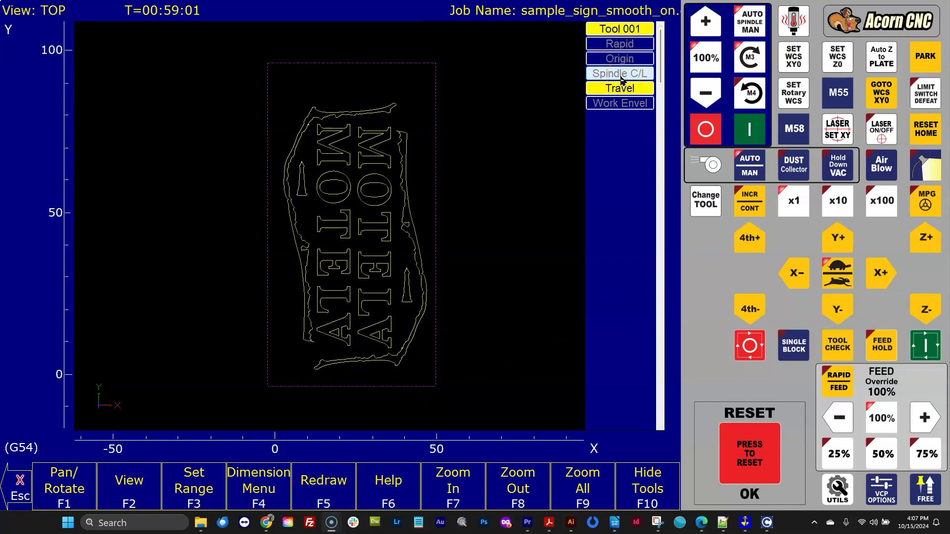
Turn on the Spindle C/L crosshair in the backplot legend.
click(524, 78)
click(610, 74)
click(610, 76)
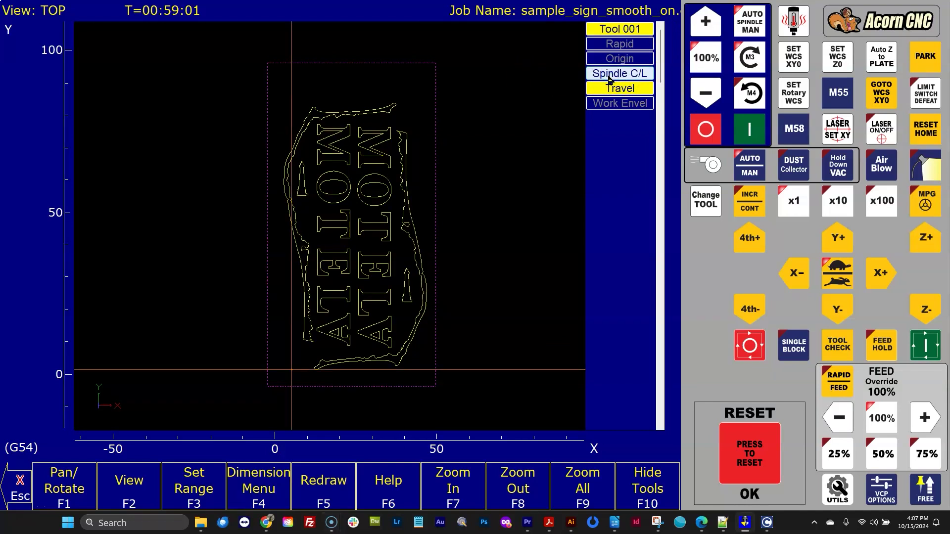
click(557, 135)
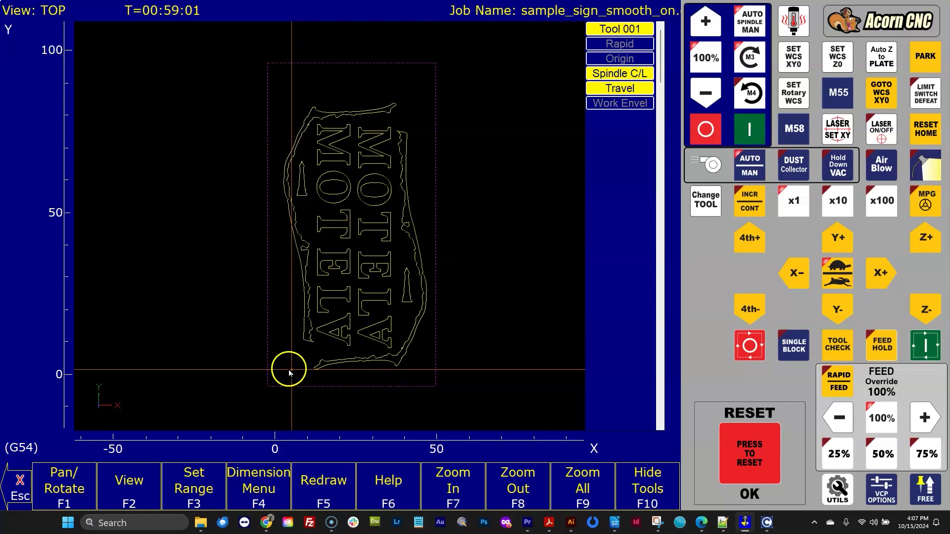
Jog Y+, X-, Y-, X+ and a little Y+ to watch the centerline follow the machine.
click(844, 246)
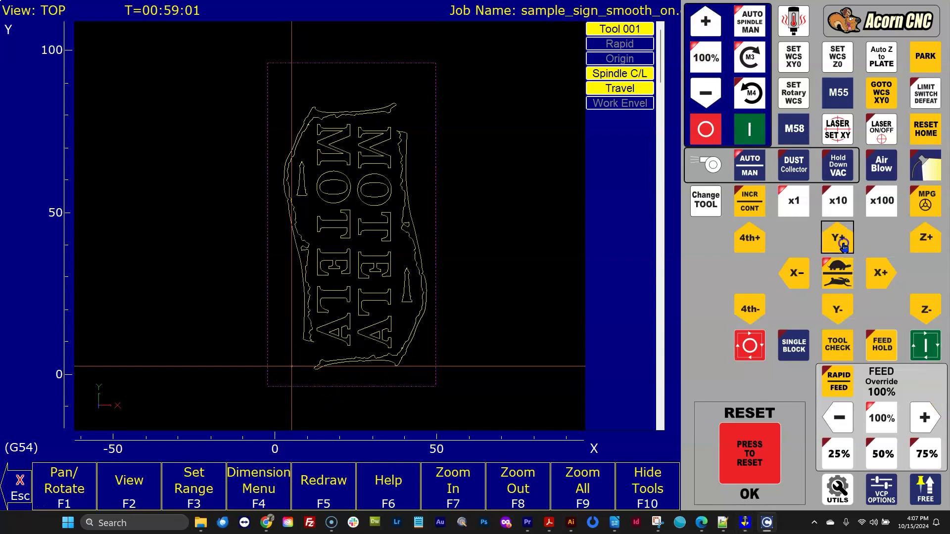
click(798, 280)
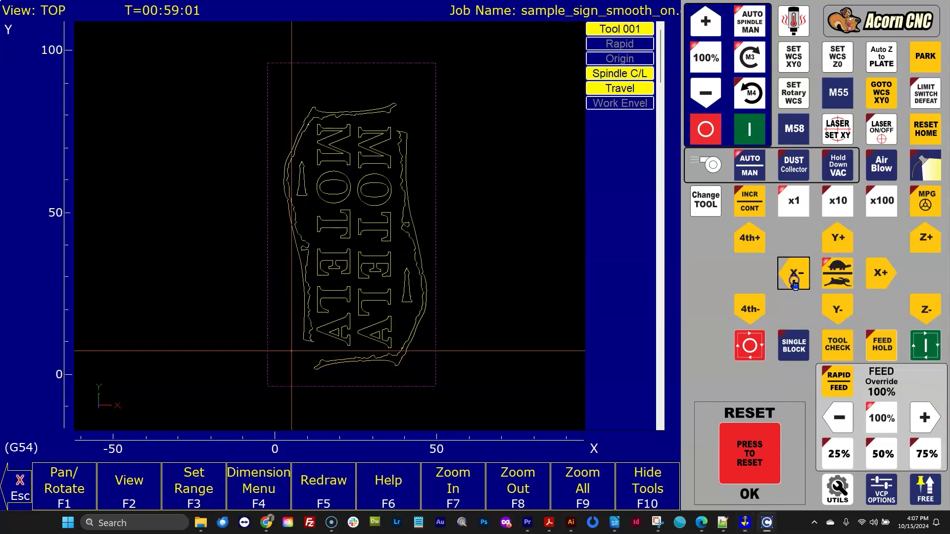
click(844, 317)
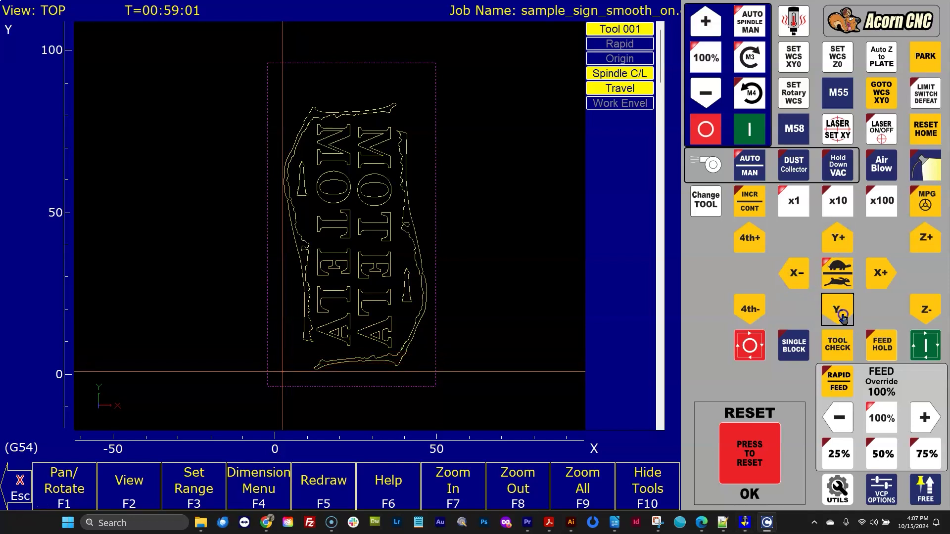
click(888, 276)
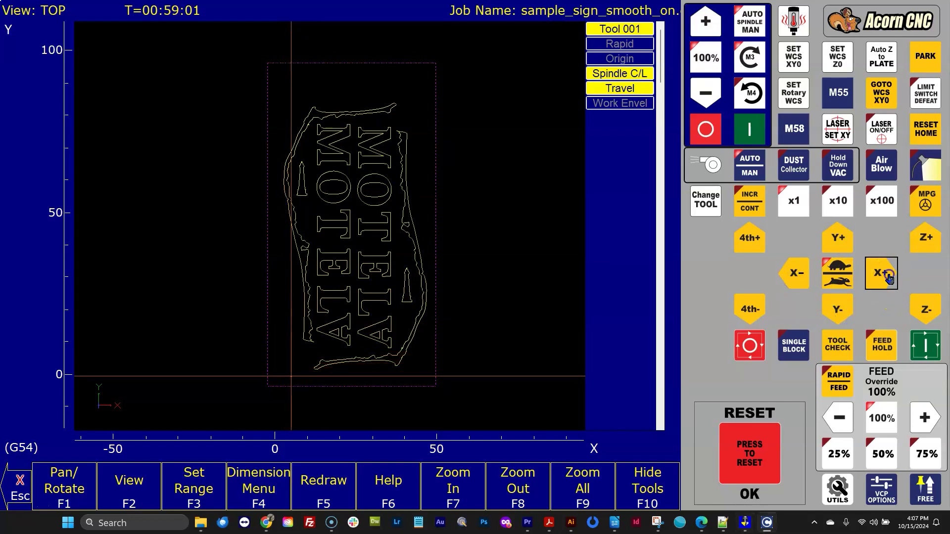
click(848, 254)
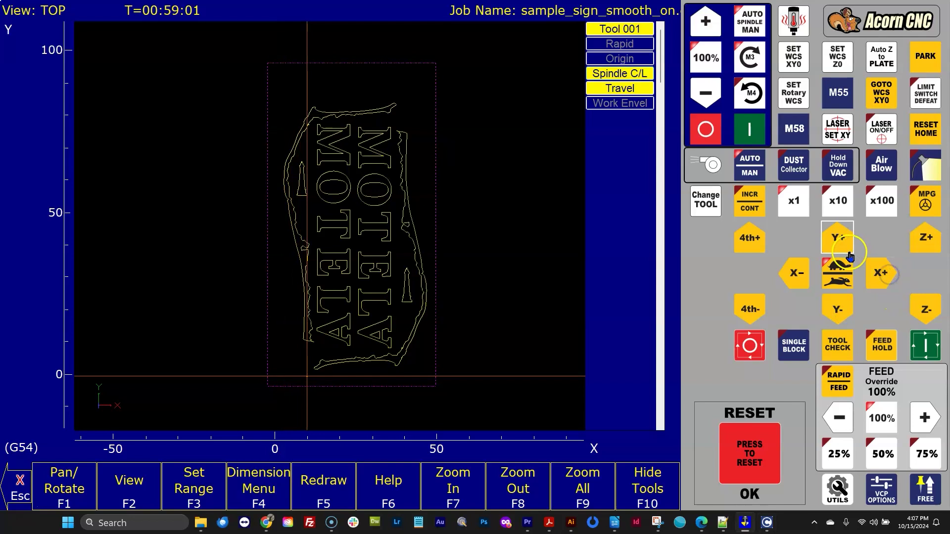
Turn on the Origin crosshair and zoom and pan around the 0,0 work origin.
click(632, 63)
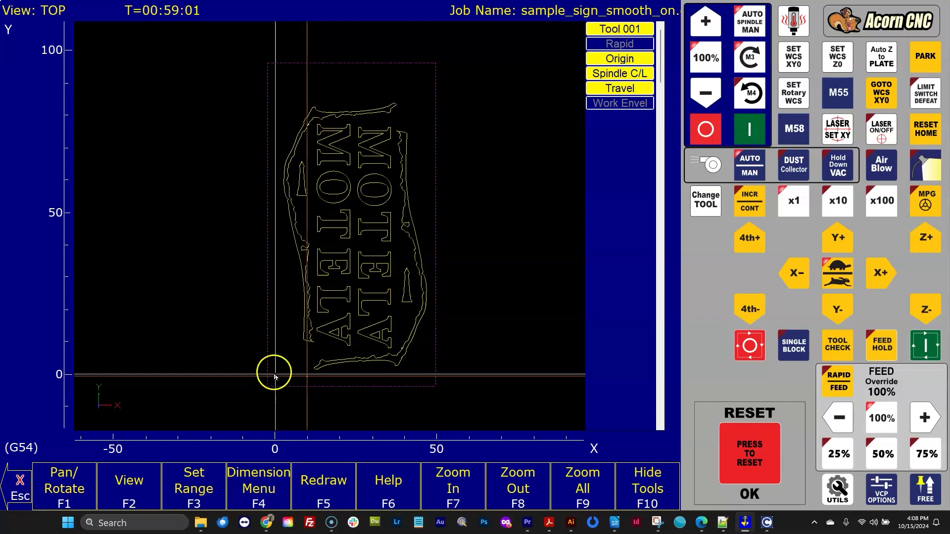
scroll(274, 375, up, 2)
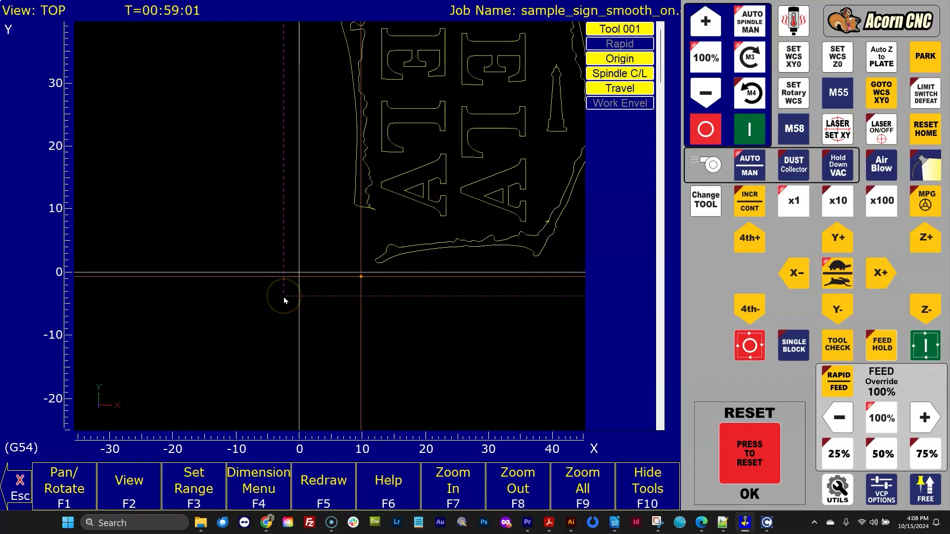
scroll(284, 297, up, 1)
drag(290, 275, 372, 282)
scroll(272, 246, down, 3)
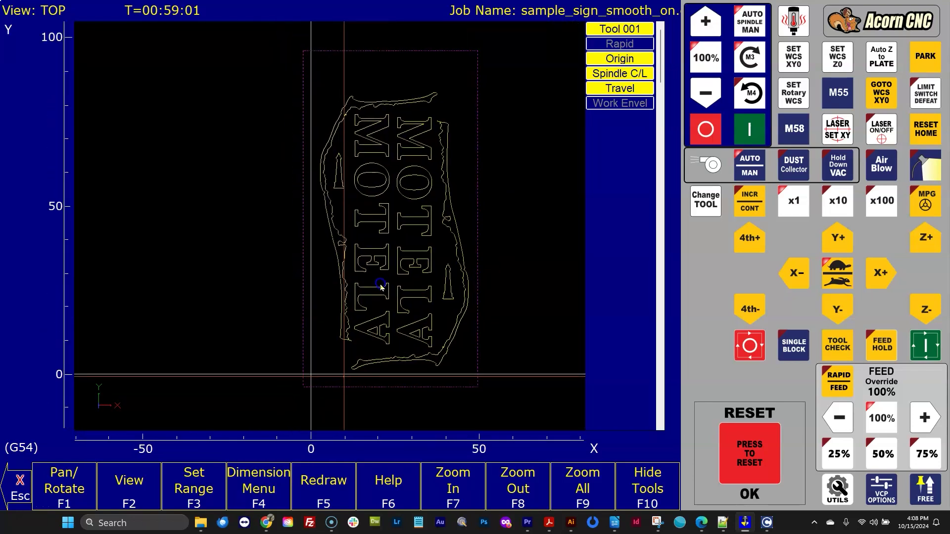
Turn on the dashed Work Envel box alongside the travel box.
click(631, 106)
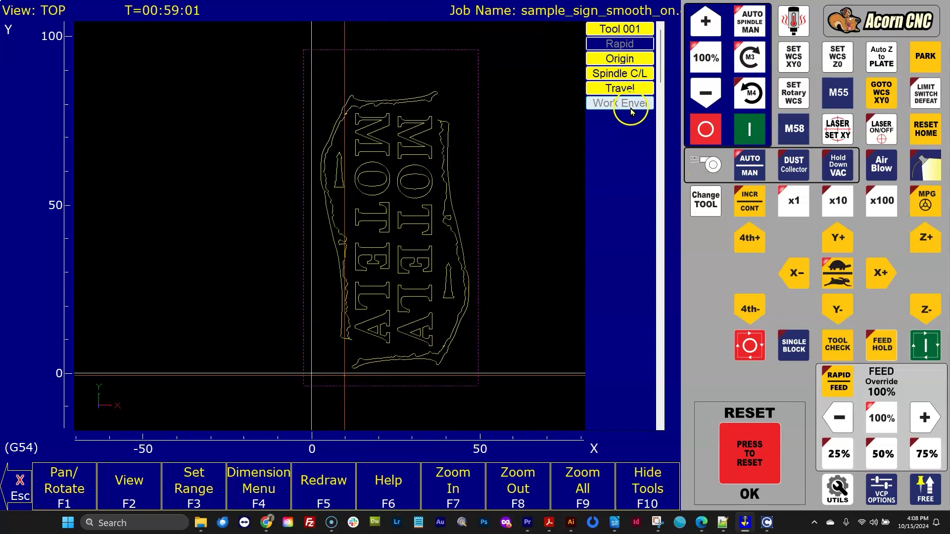
click(628, 89)
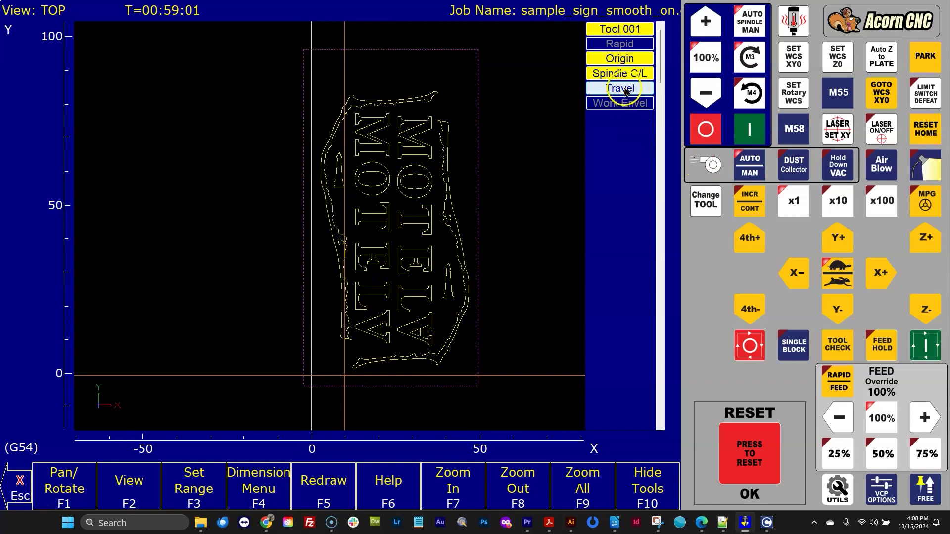
click(631, 105)
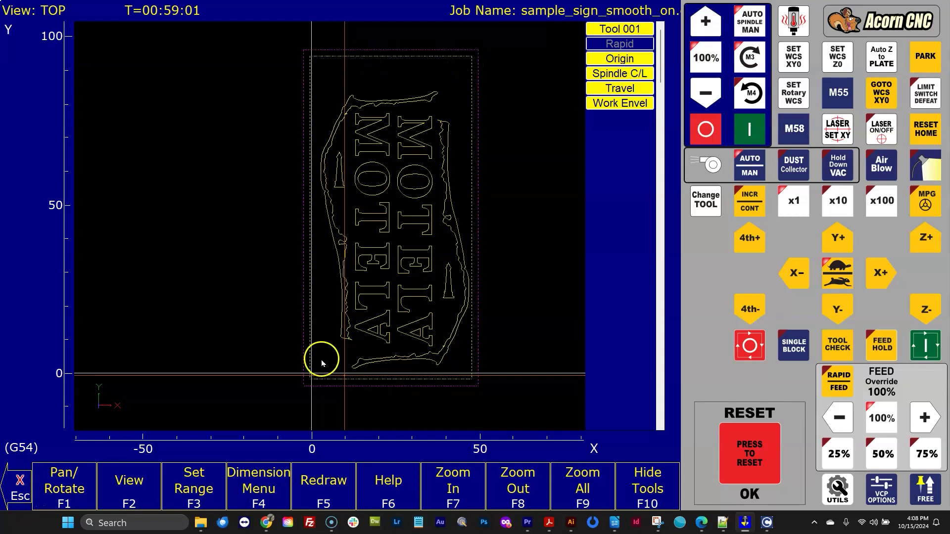
Pan and zoom the plot to compare the boxes' bottom and left edges.
drag(318, 375, 345, 311)
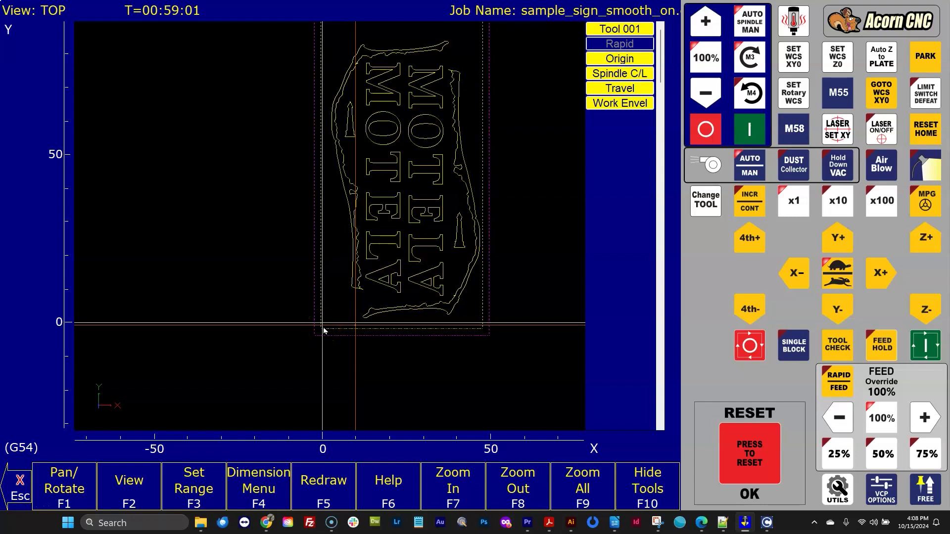
drag(327, 327, 405, 338)
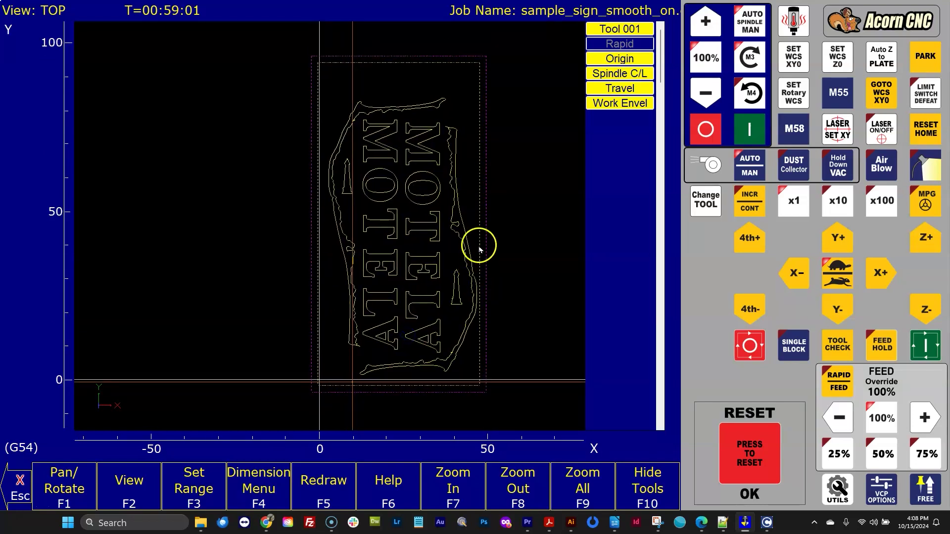
scroll(477, 278, up, 3)
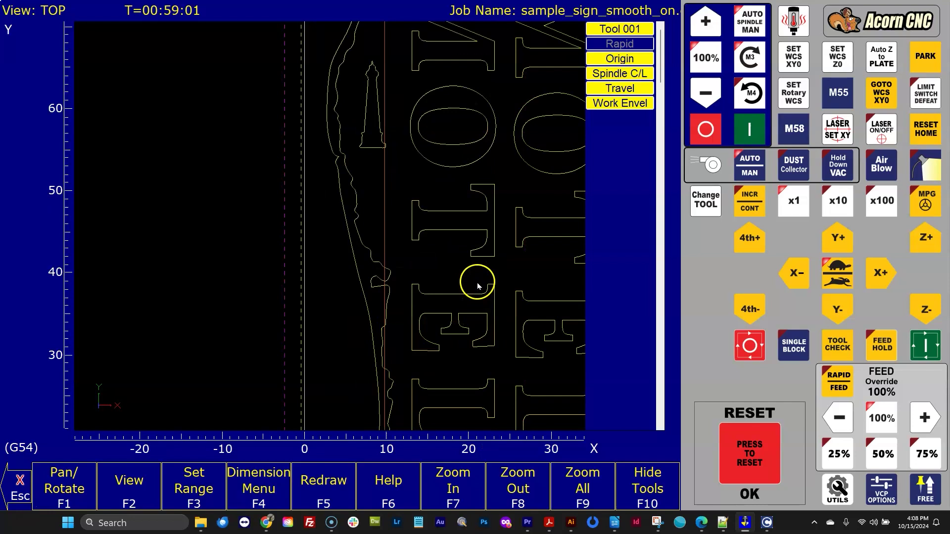
mouse_move(285, 169)
mouse_down()
mouse_move(483, 271)
mouse_move(475, 270)
mouse_up()
scroll(437, 269, down, 3)
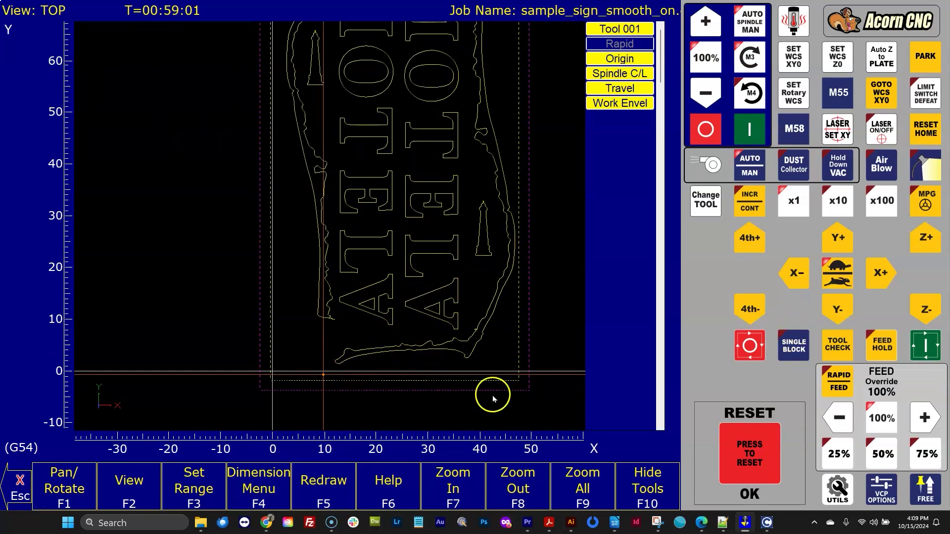
Jog Y+, X-, Y- and X-, then zoom the plot in at the program origin.
click(837, 241)
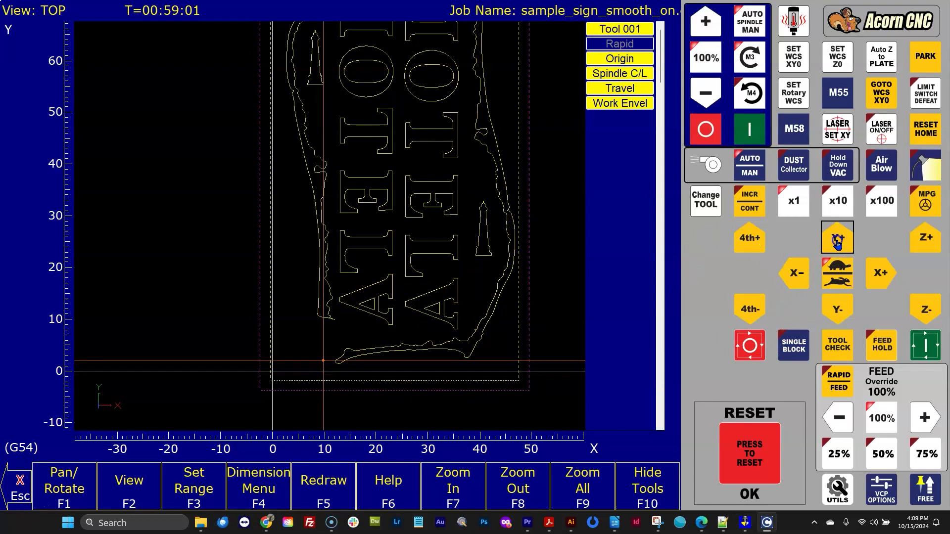
click(791, 278)
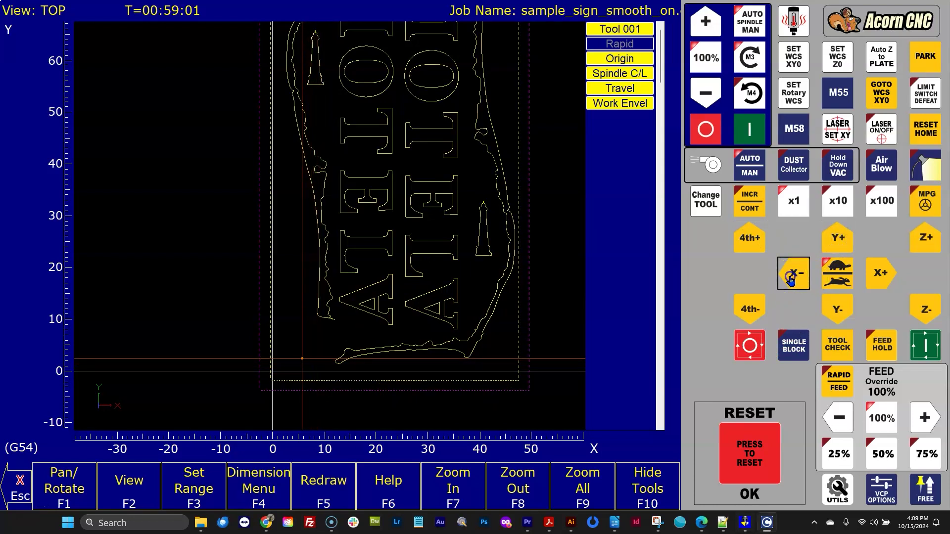
click(837, 306)
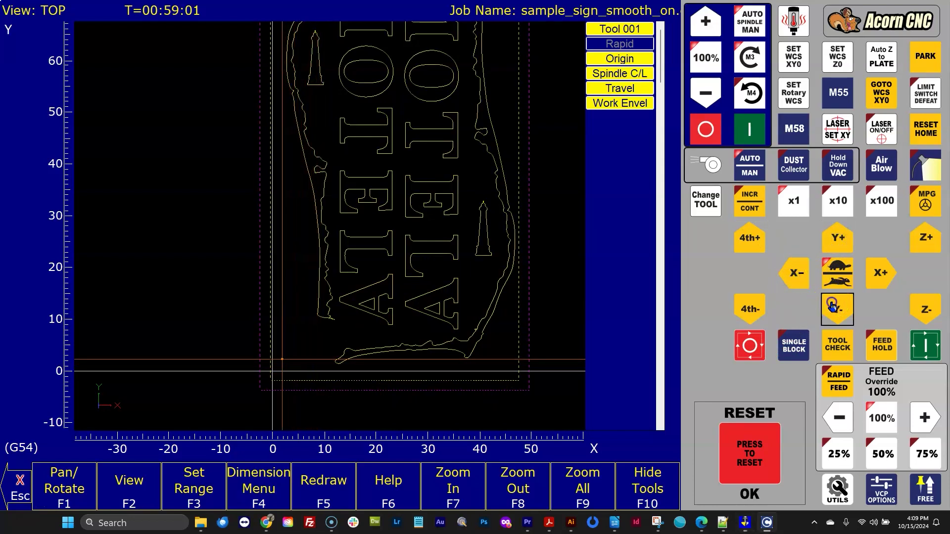
click(804, 282)
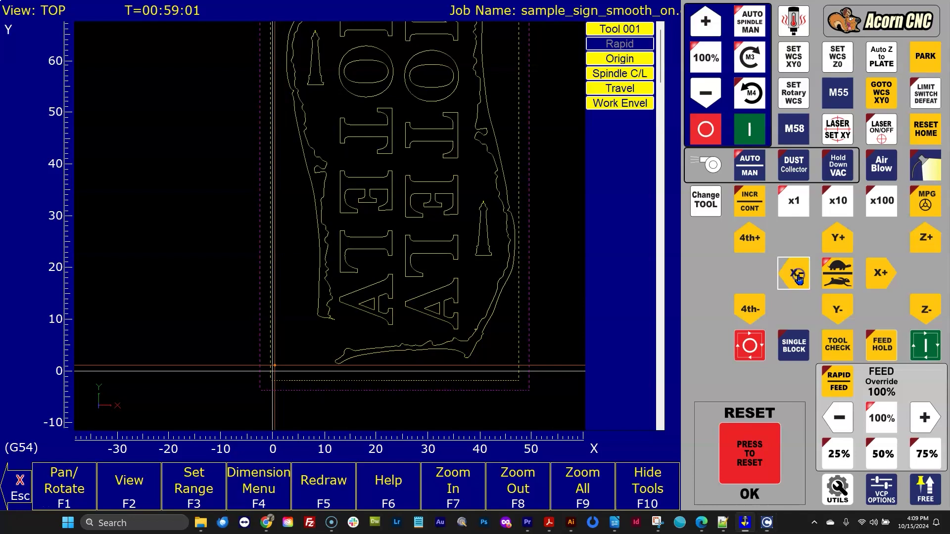
click(250, 378)
scroll(318, 262, up, 5)
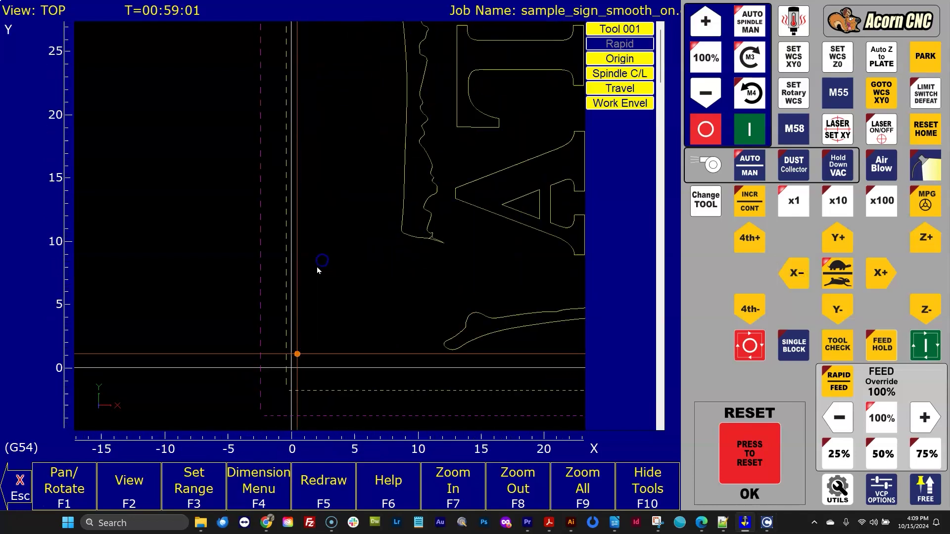
scroll(324, 283, up, 3)
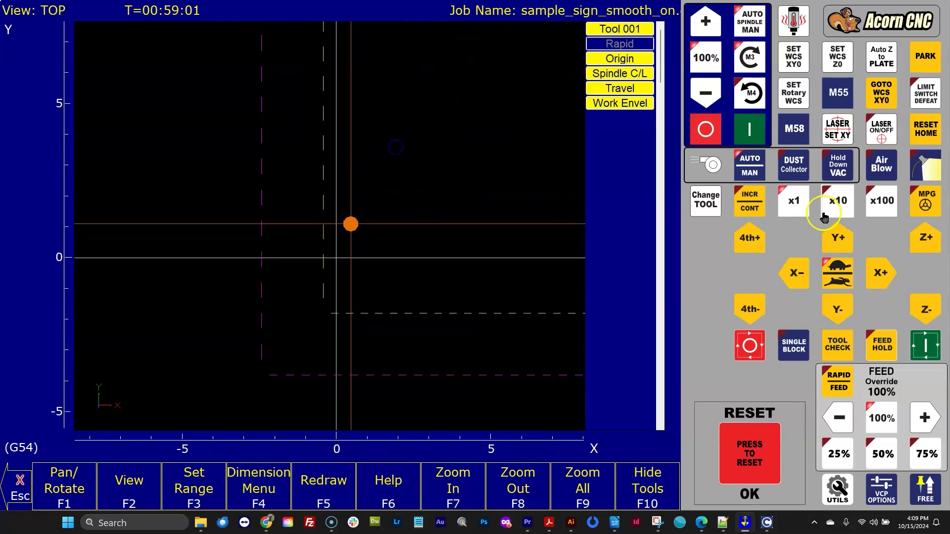
Nudge the tool left and right in X until its marker sits on the X 0 line.
click(793, 273)
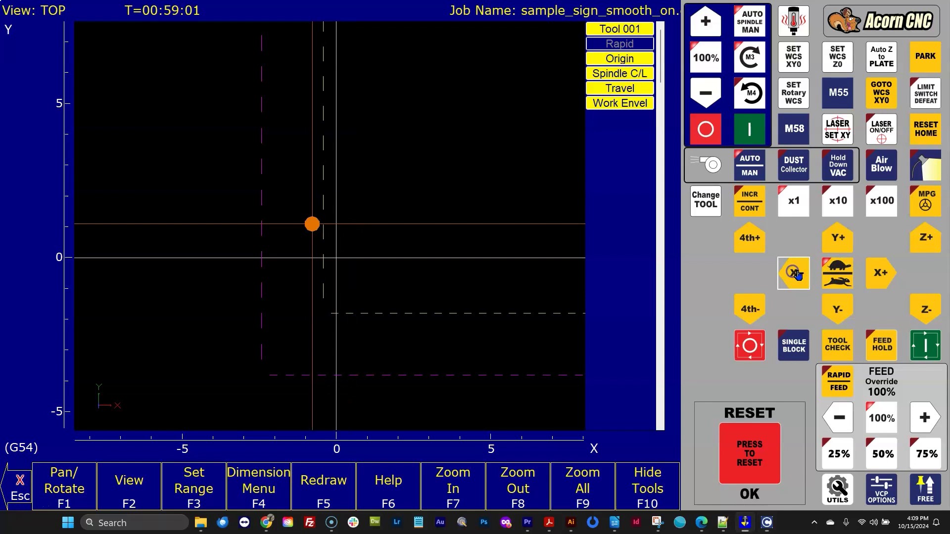
click(876, 282)
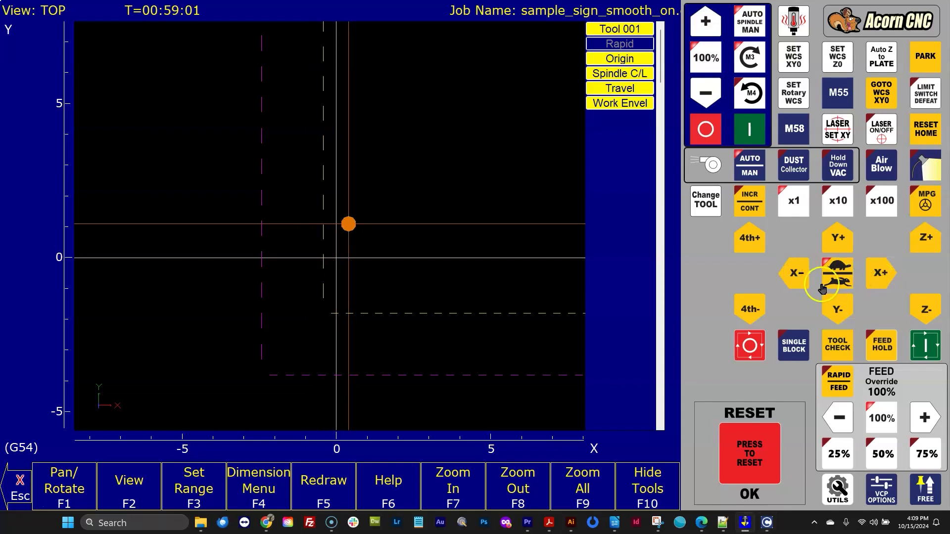
click(803, 282)
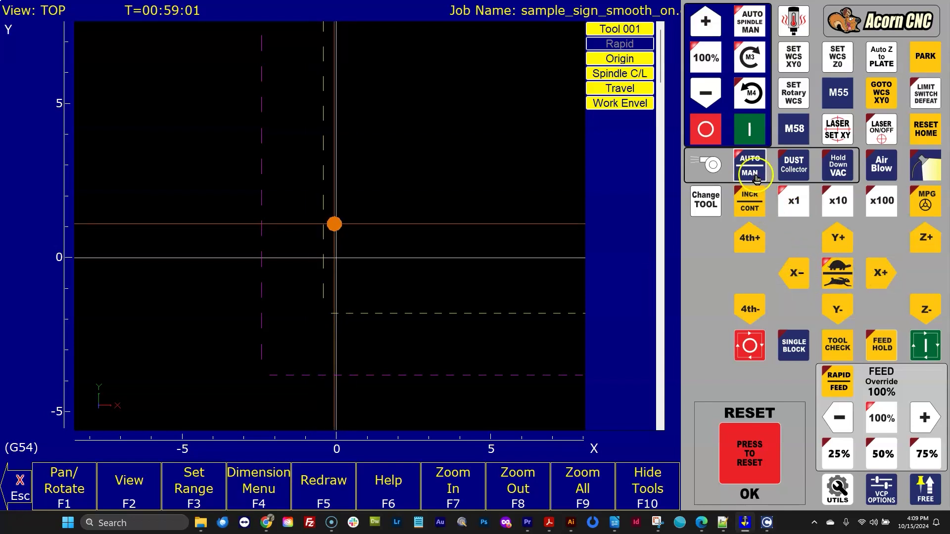
click(874, 276)
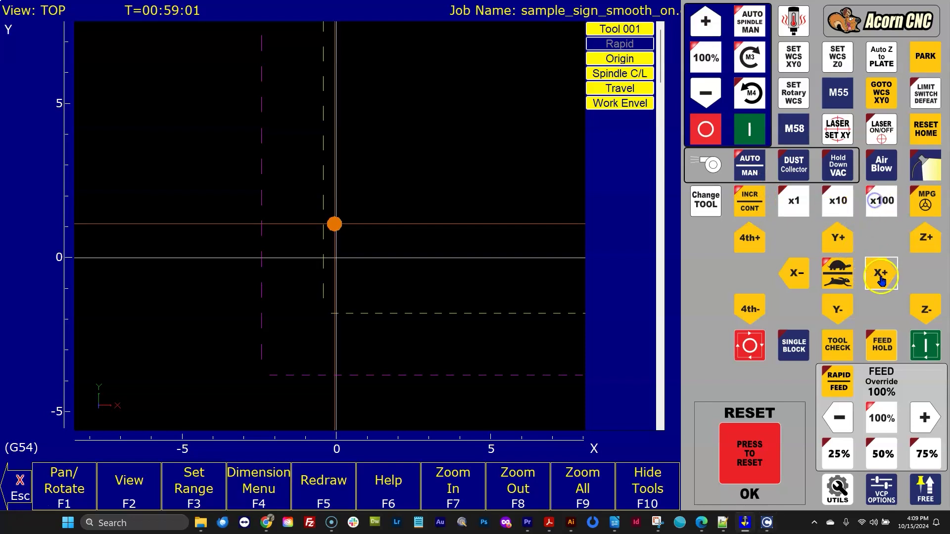
click(884, 280)
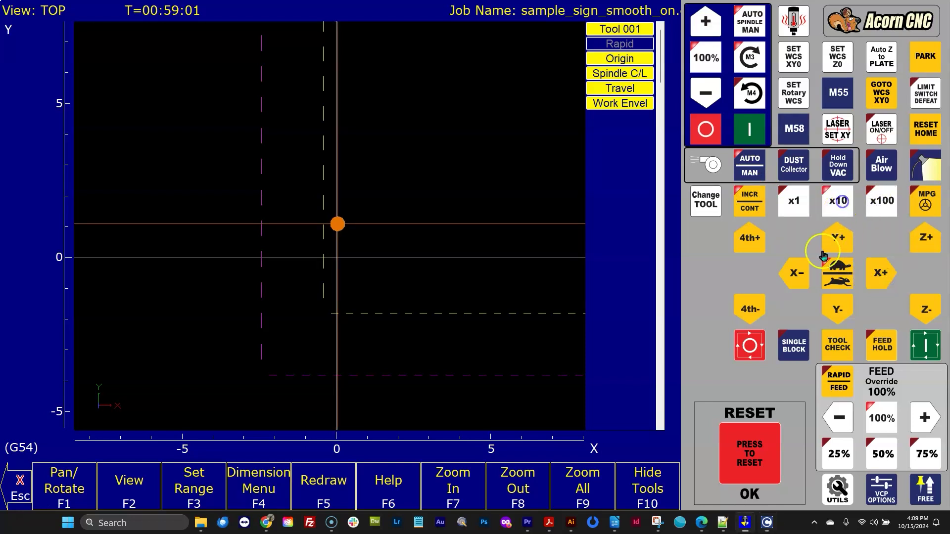
click(792, 272)
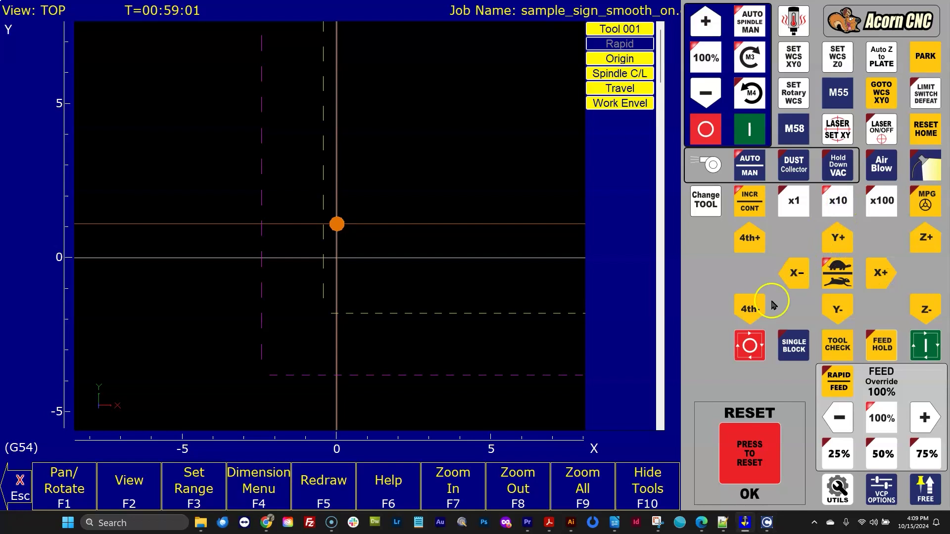
Leave the plot, zero X and Y at the current tool position, and redraw the job backplot.
key(F10)
click(15, 483)
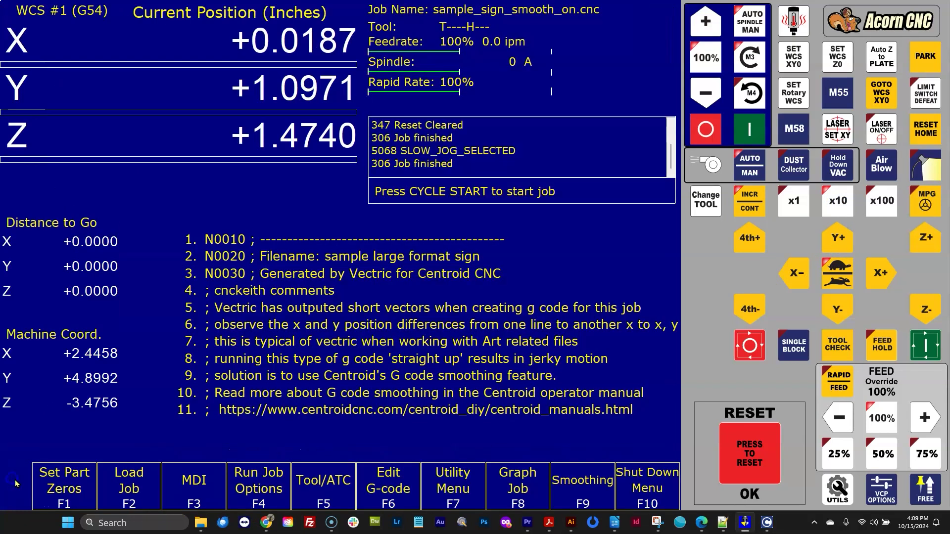
click(796, 59)
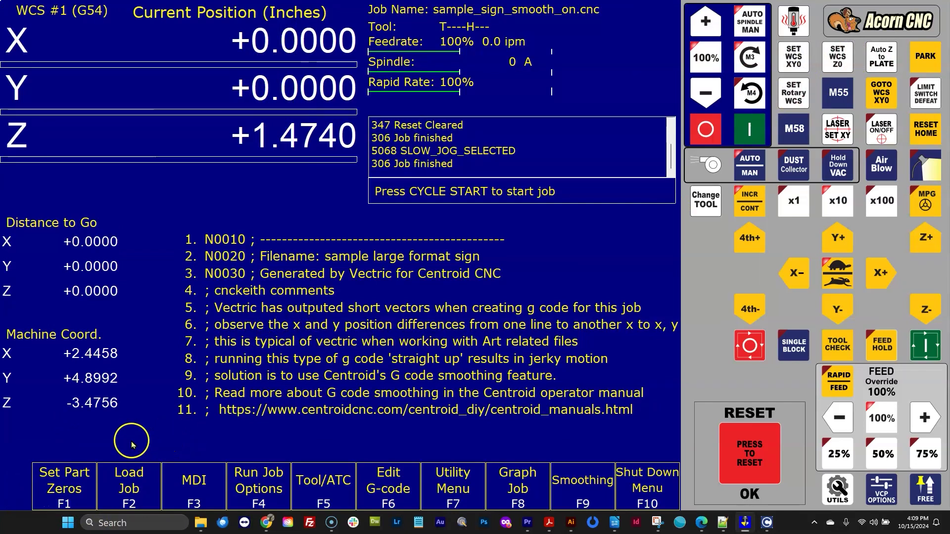
click(519, 480)
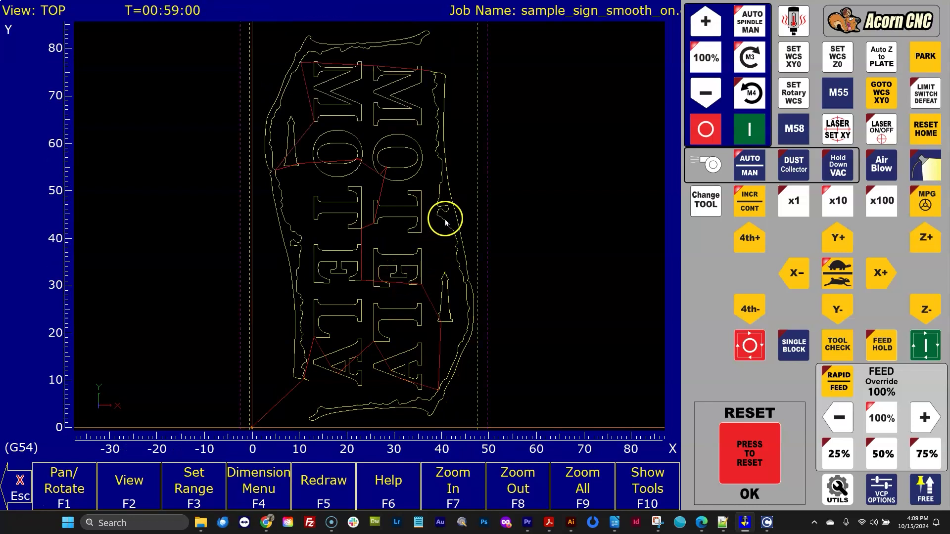
Zoom out the backplot and show the plot display options legend.
scroll(484, 218, down, 4)
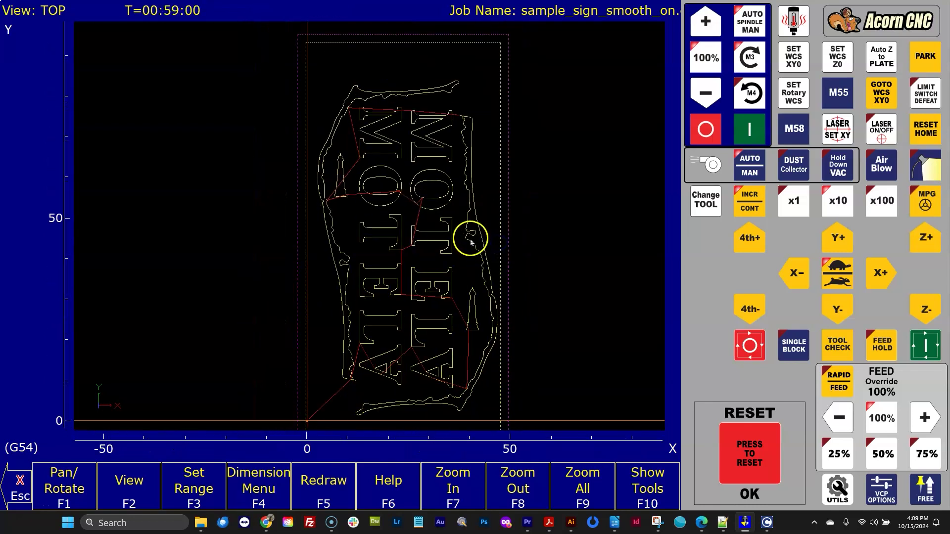
scroll(428, 143, down, 1)
click(646, 495)
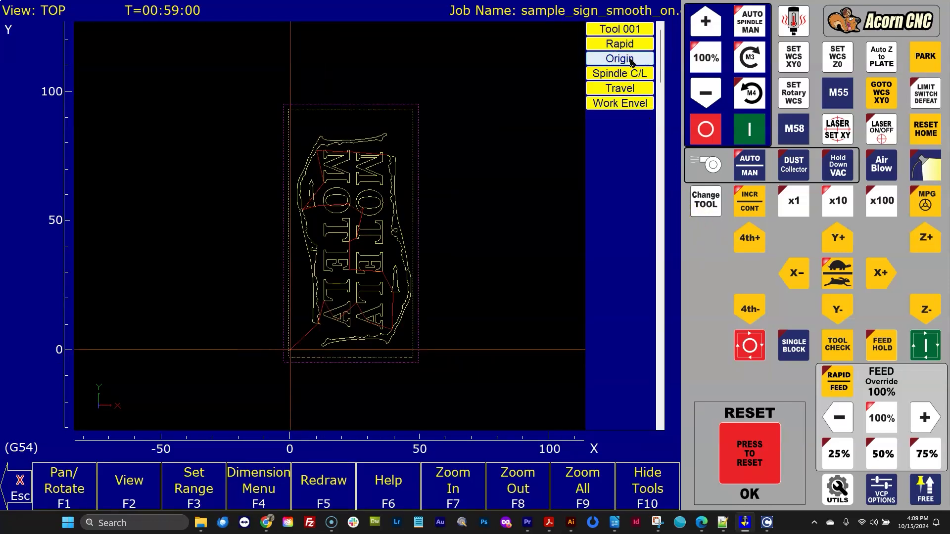
click(631, 75)
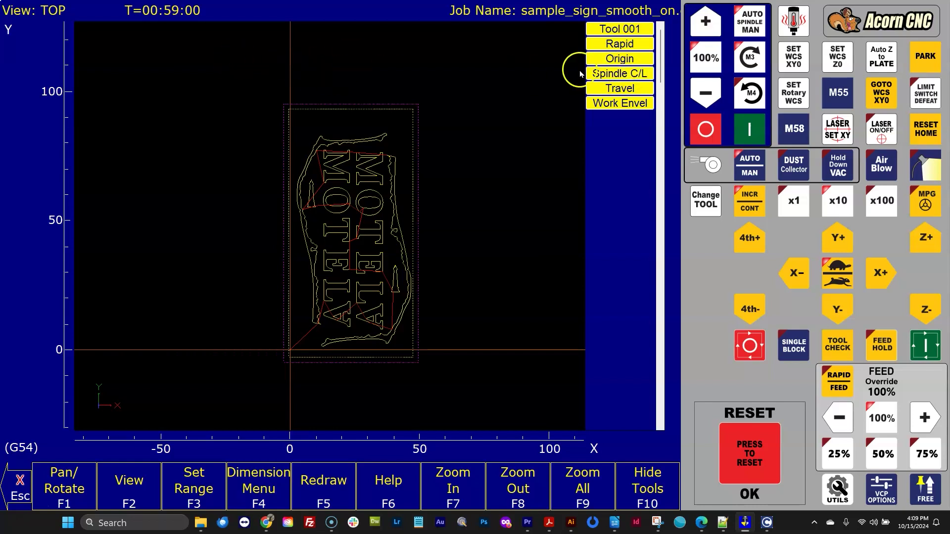
Fast-jog the spindle in +X to about X 6, right of the origin.
click(884, 274)
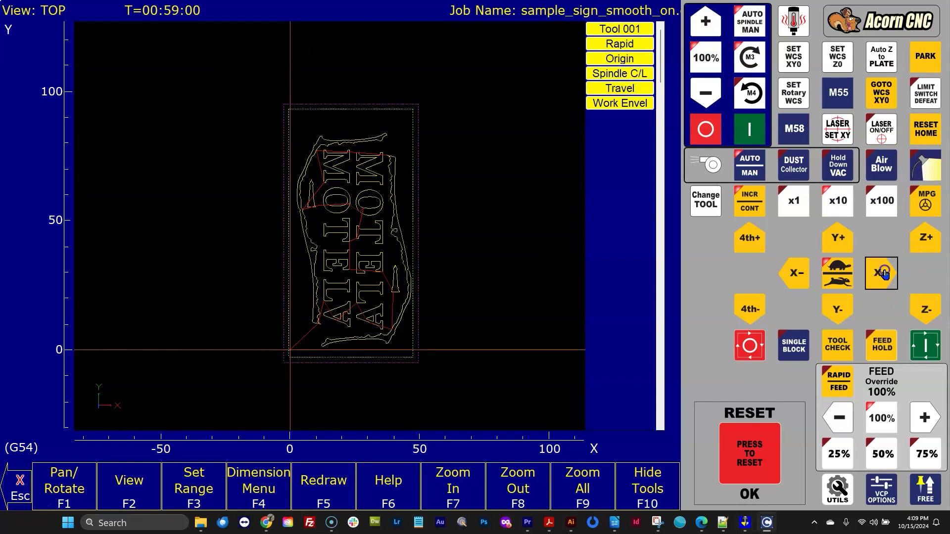
click(838, 268)
click(881, 273)
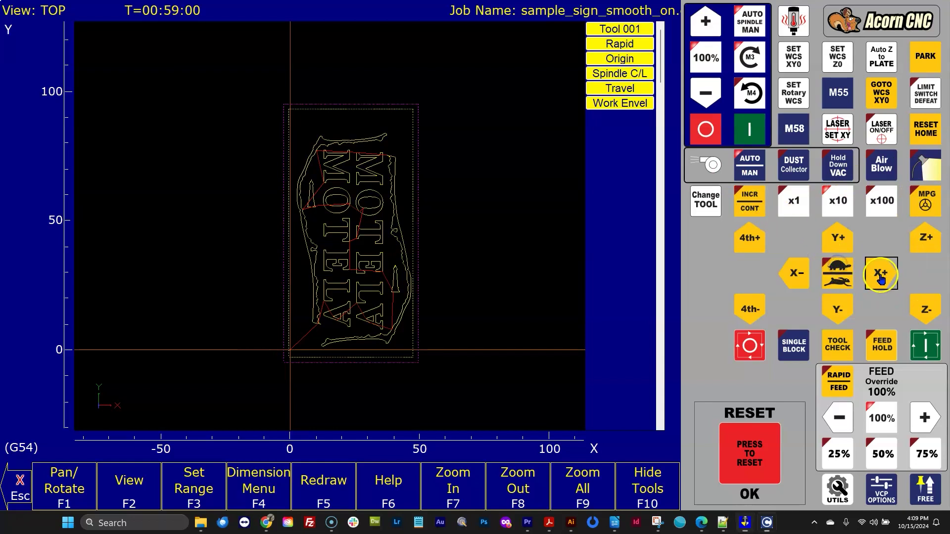
click(836, 242)
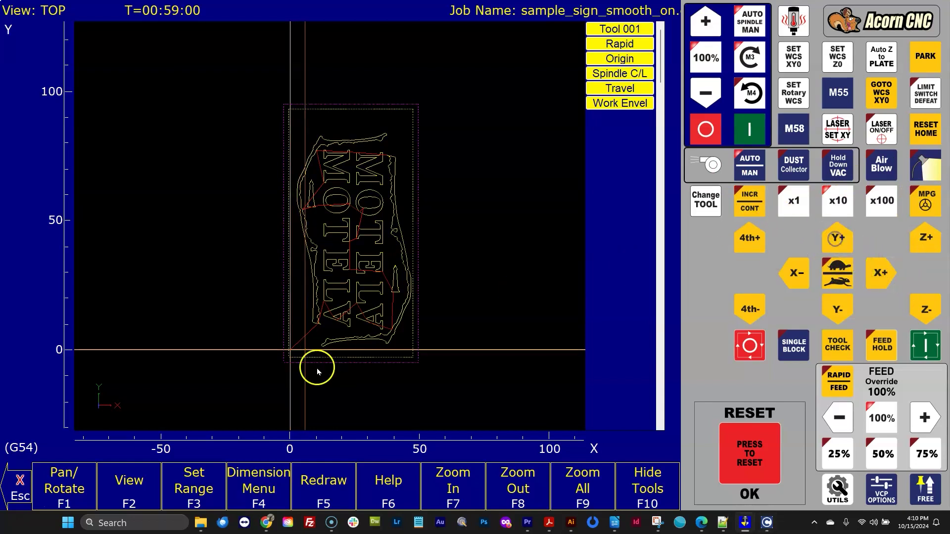
Zoom and pan the backplot so the whole MOTEL sign fits in view.
scroll(265, 325, up, 5)
scroll(381, 244, up, 6)
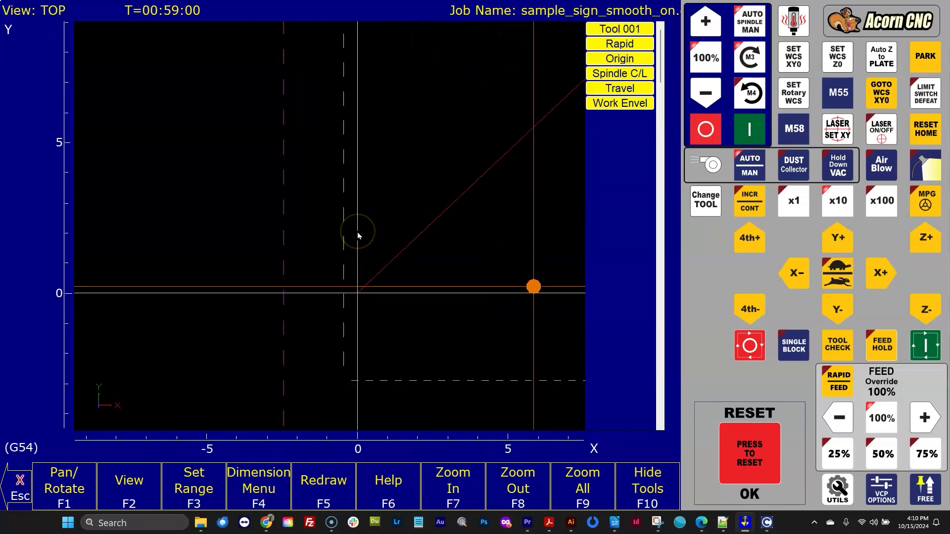
scroll(358, 236, down, 4)
drag(443, 165, 352, 275)
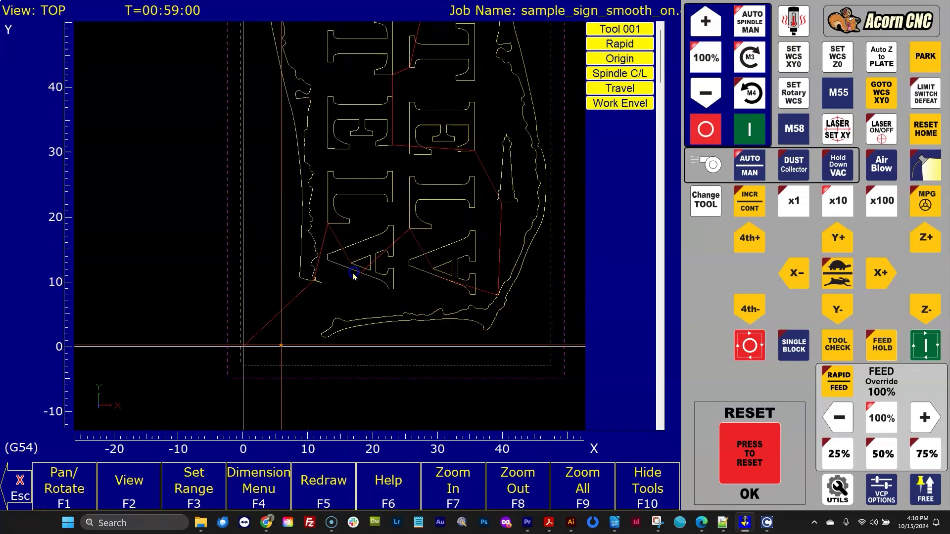
scroll(370, 258, down, 2)
scroll(371, 253, down, 1)
drag(395, 197, 390, 291)
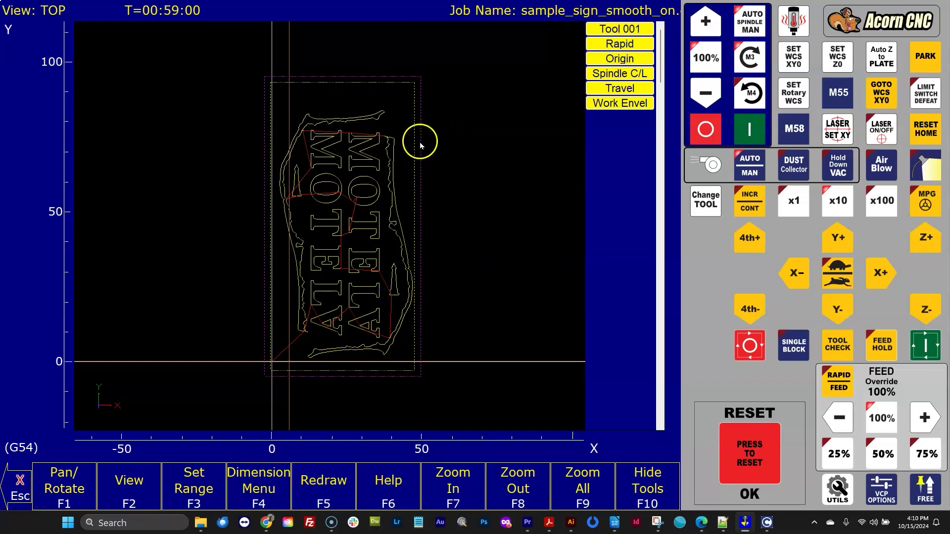
Hide the work-envelope box, travel box, spindle centerline, origin lines and rapid moves.
click(631, 109)
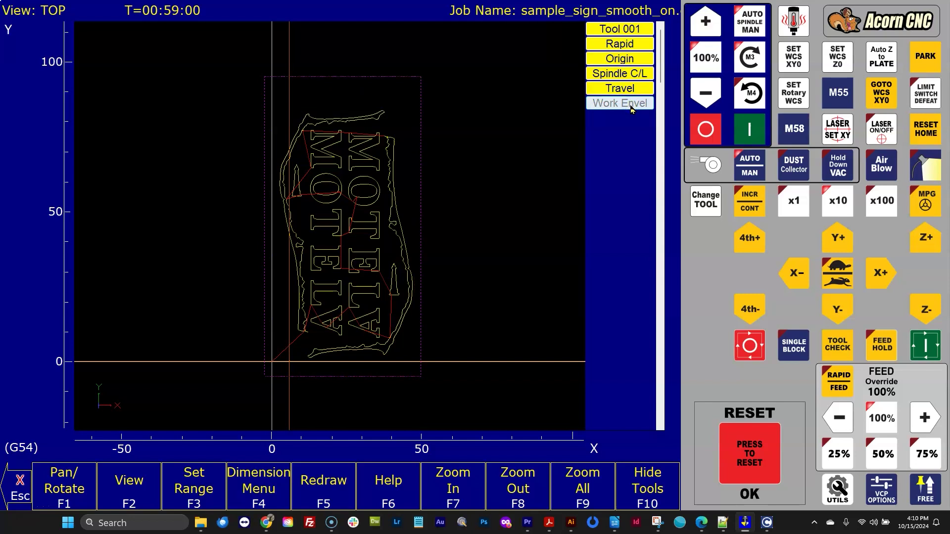
click(627, 92)
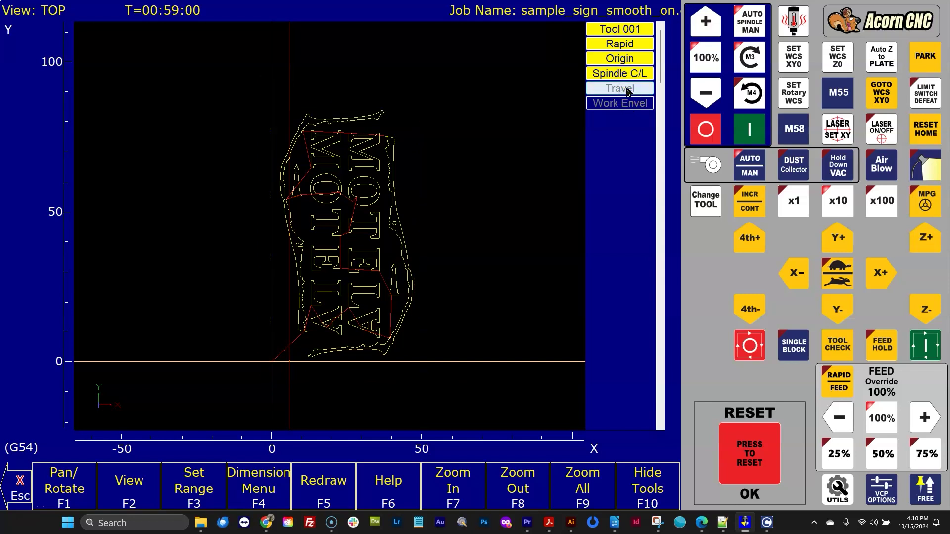
click(628, 79)
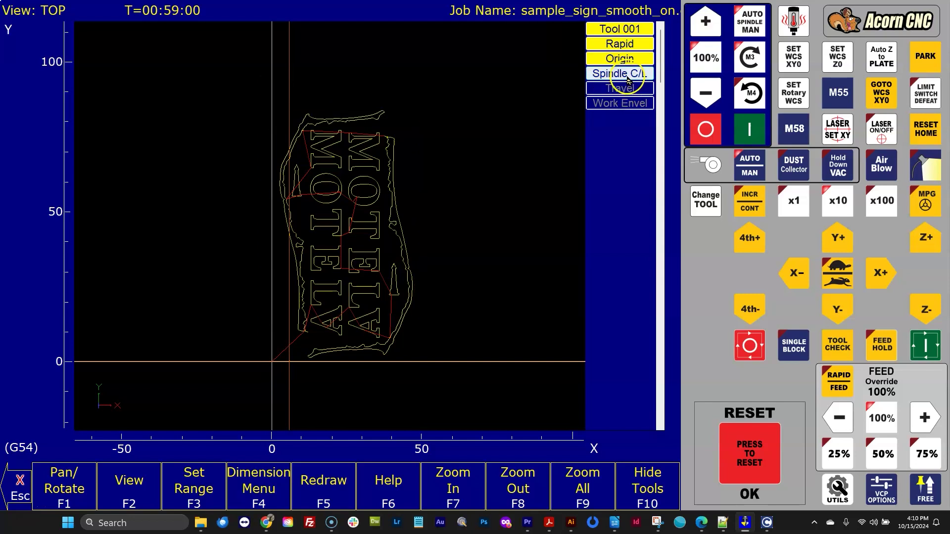
click(628, 59)
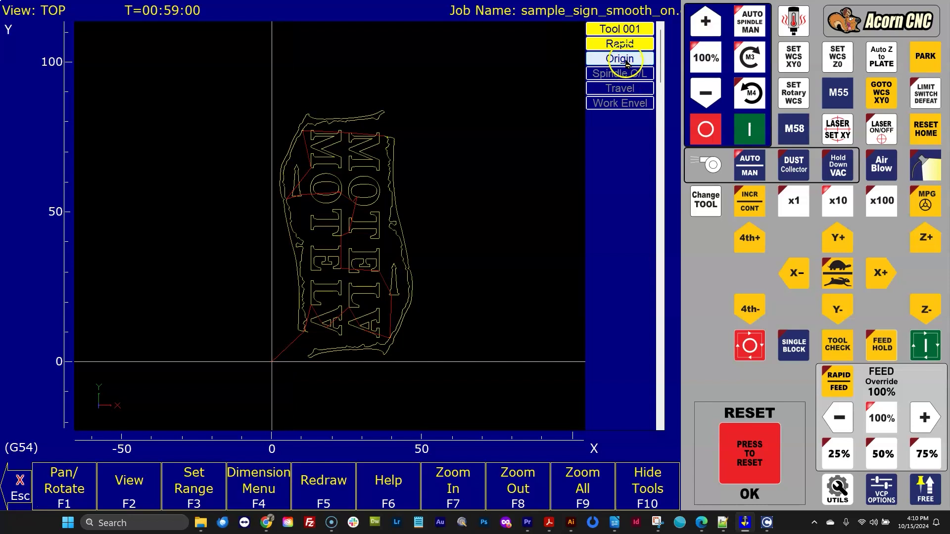
click(629, 45)
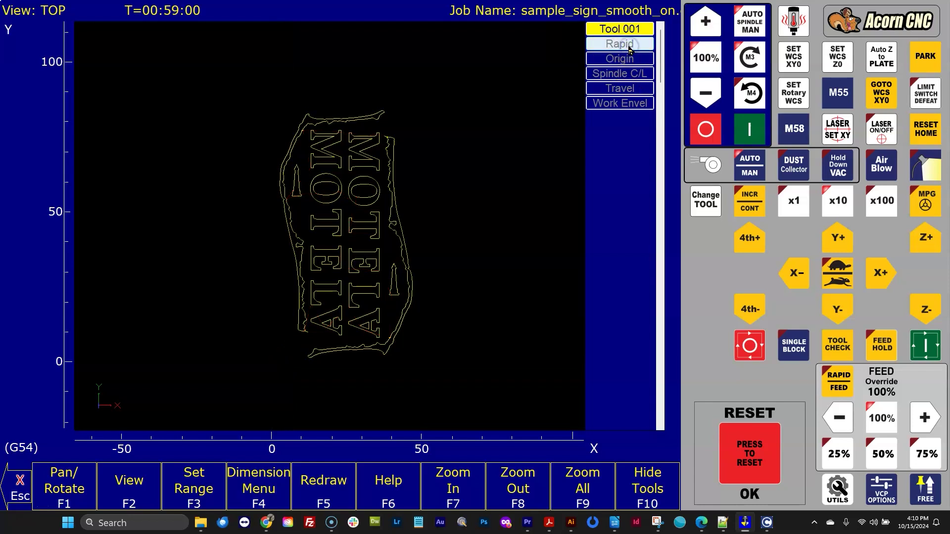
Toggle the Tool 001 toolpath off and back on, then zoom out.
scroll(496, 227, up, 1)
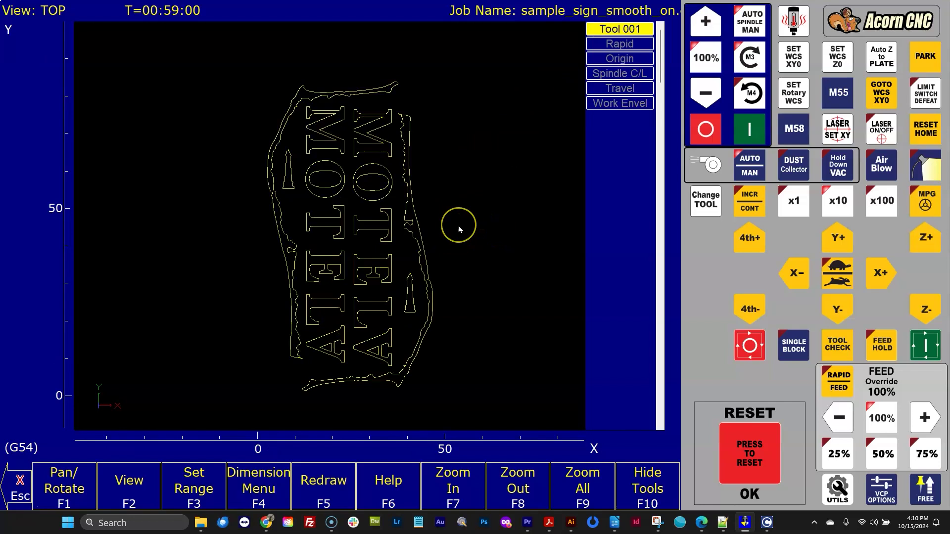
click(615, 30)
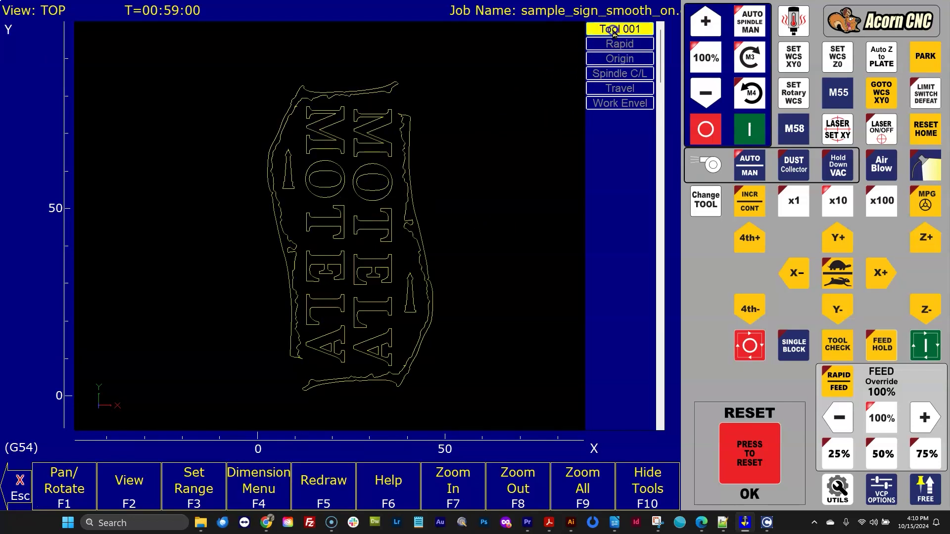
click(615, 30)
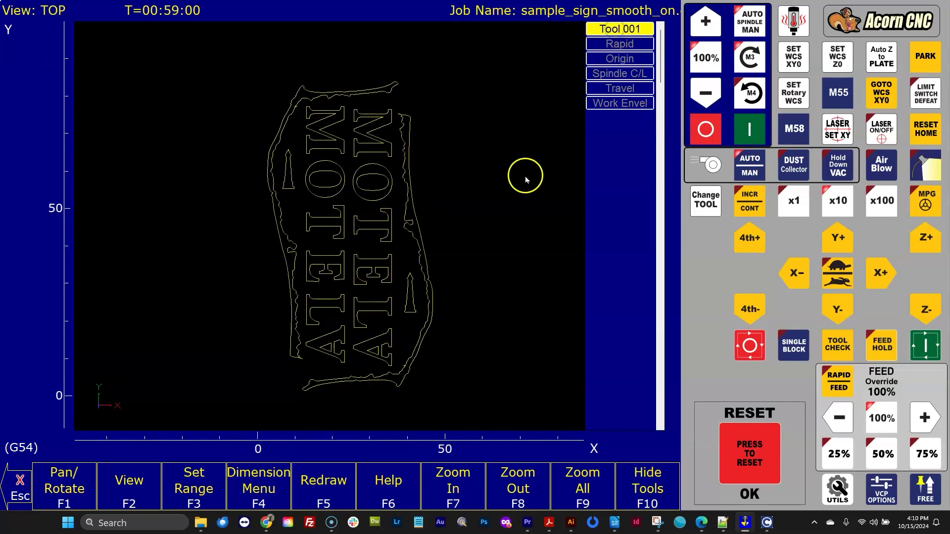
scroll(473, 218, down, 2)
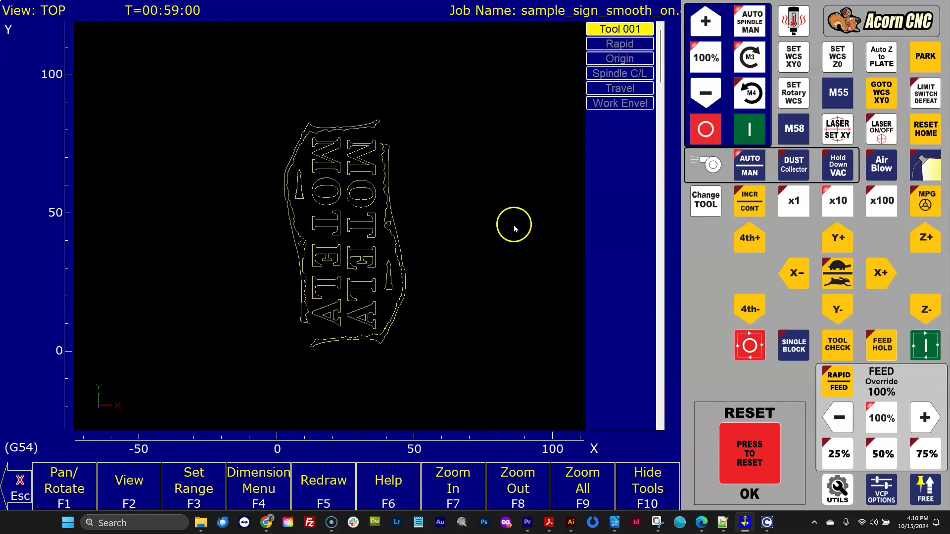
scroll(514, 224, down, 1)
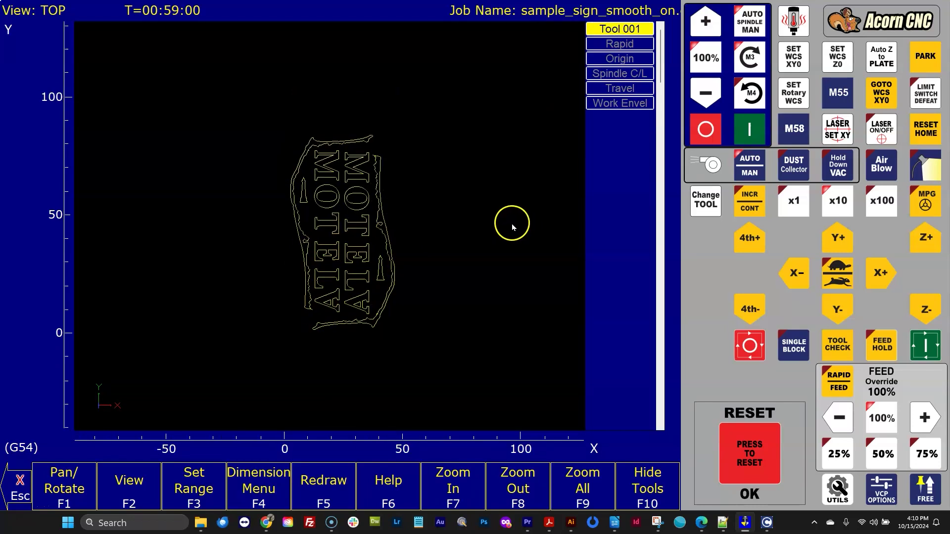
Show the spindle centerline, travel limits and work-envelope box in a rotated 3-D view.
click(635, 81)
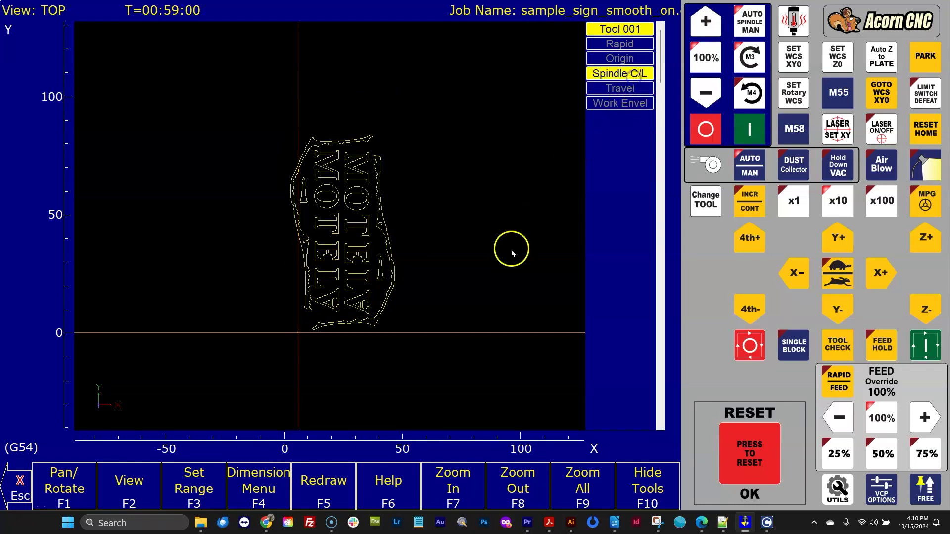
drag(498, 267, 493, 219)
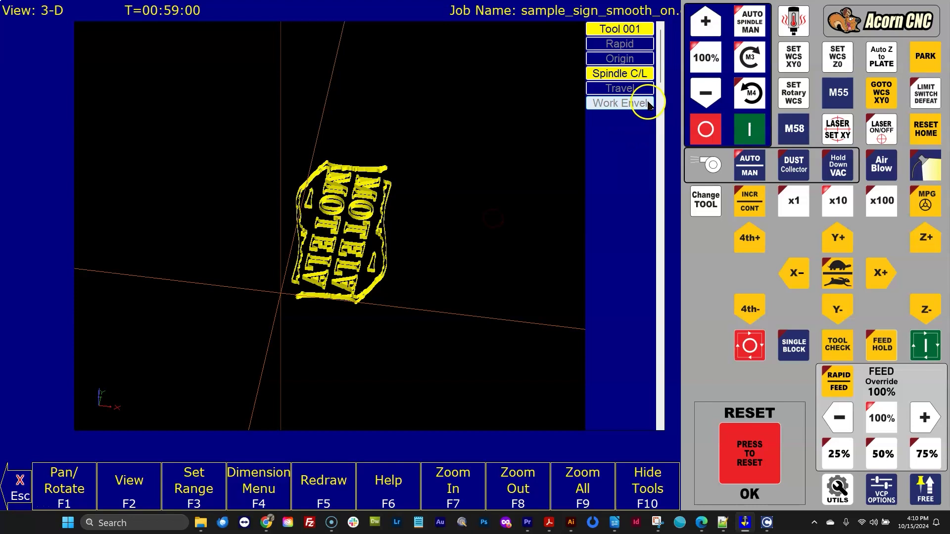
click(641, 88)
click(643, 103)
drag(452, 245, 458, 209)
drag(290, 268, 289, 268)
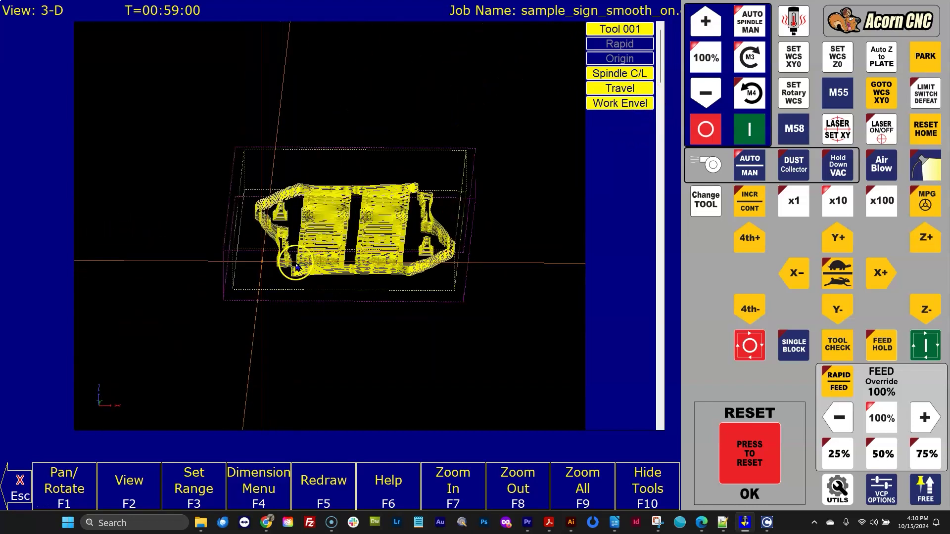
Switch to the right side view, zoomed and panned around the origin.
click(129, 485)
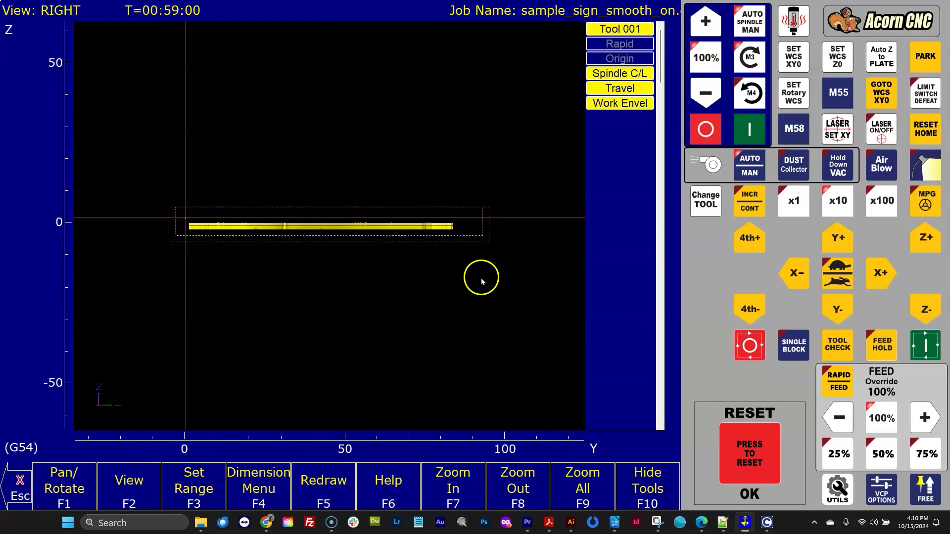
scroll(153, 216, up, 4)
drag(212, 216, 504, 240)
scroll(406, 208, up, 1)
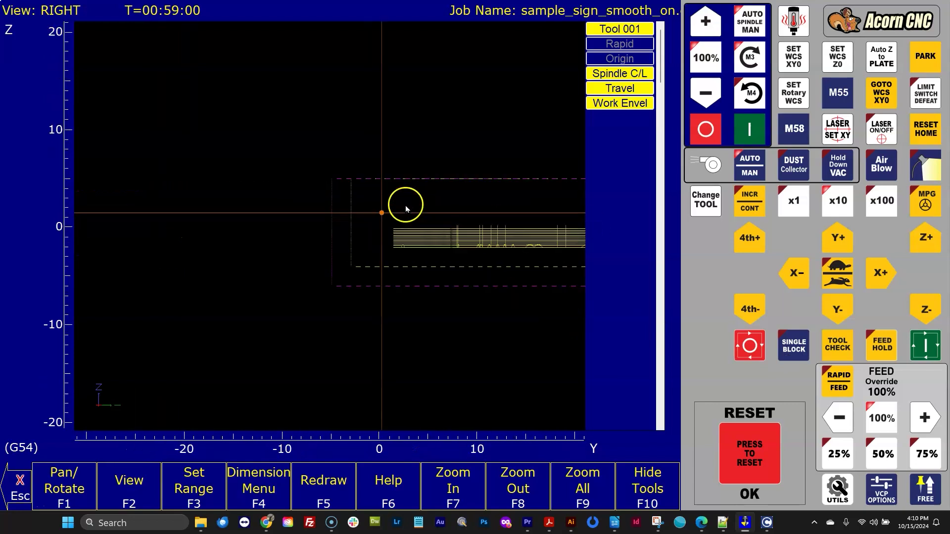
scroll(415, 225, up, 3)
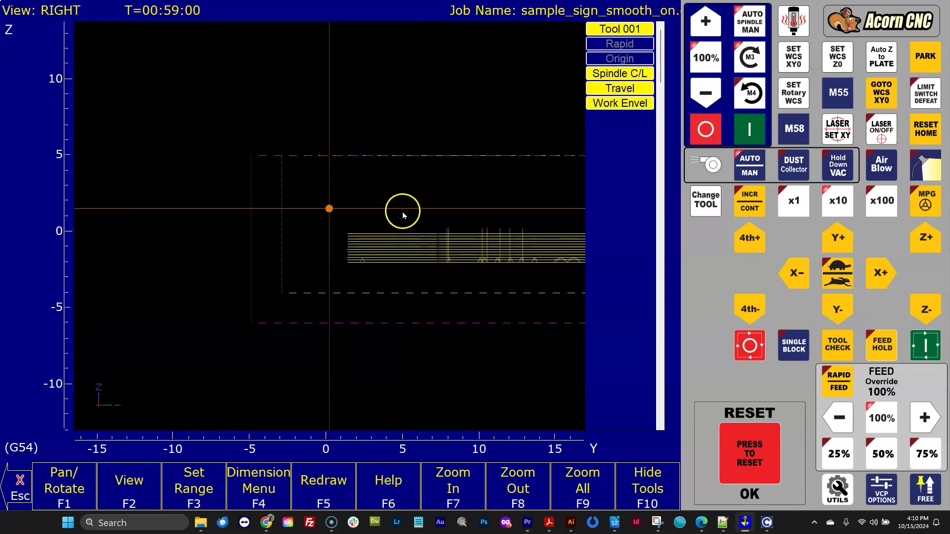
drag(403, 215, 371, 223)
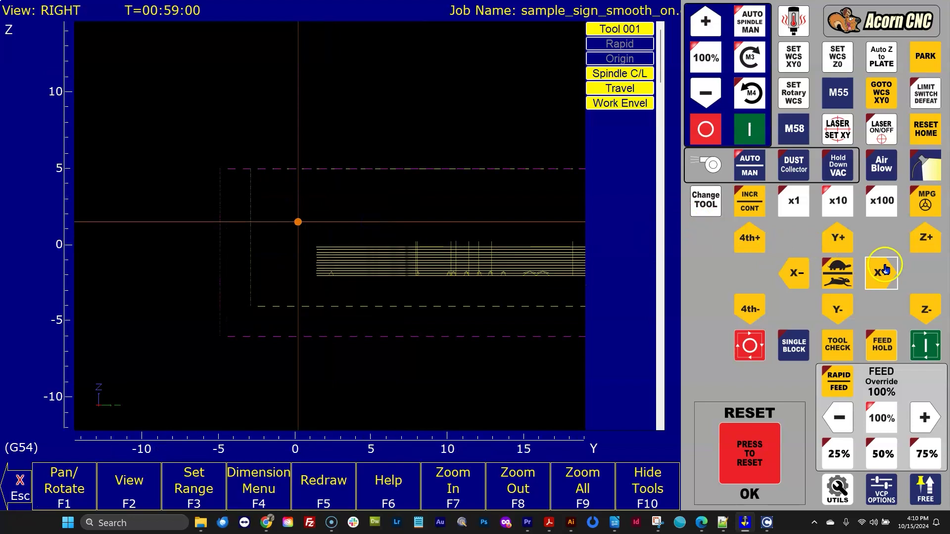
Jog the tool down and back up in Z, then rotate back to 3-D.
click(926, 308)
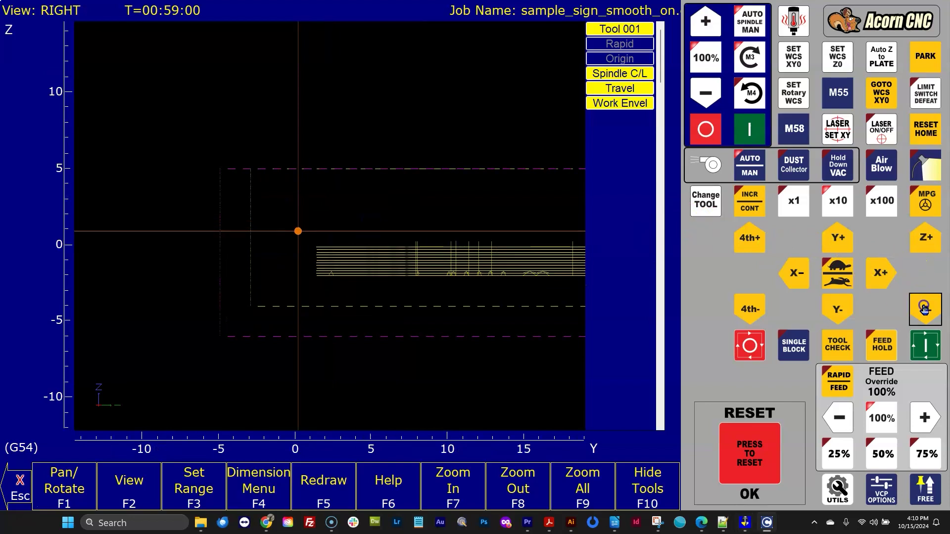
click(933, 249)
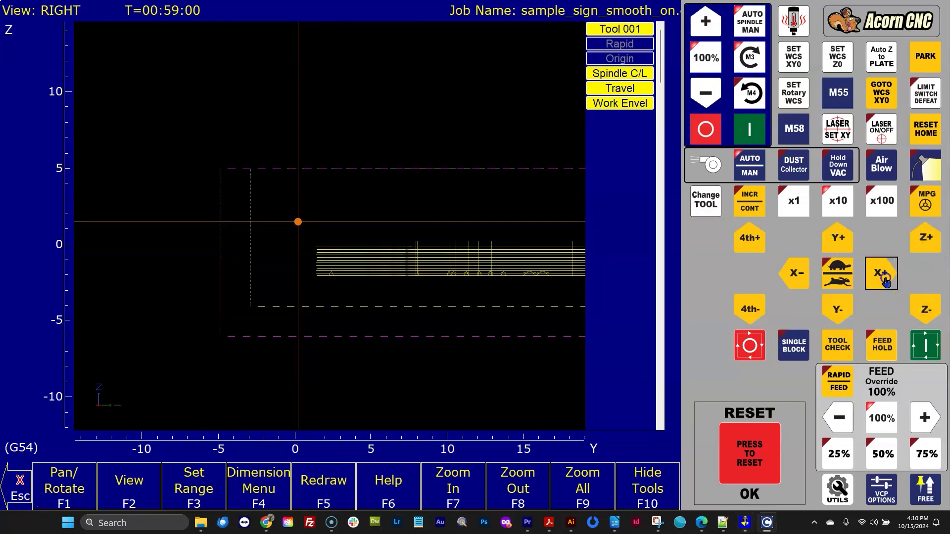
drag(379, 263, 336, 222)
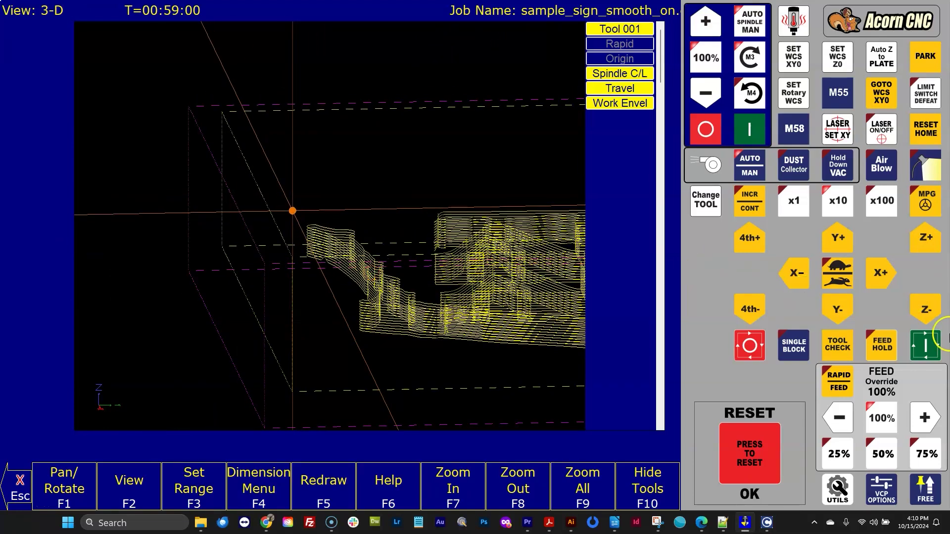
Jog the tool Z down and up, then X+, Y+ and X-, and show the right side view.
click(926, 311)
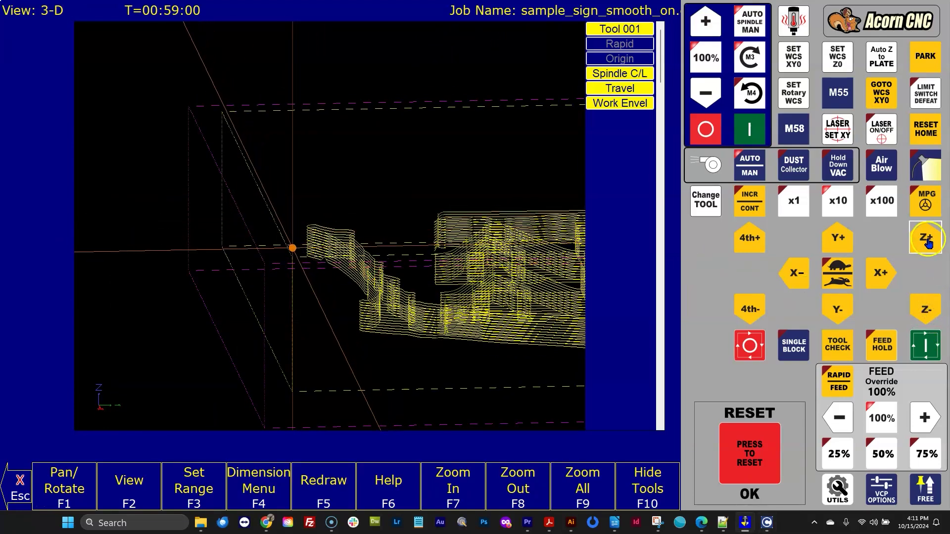
click(928, 243)
click(881, 272)
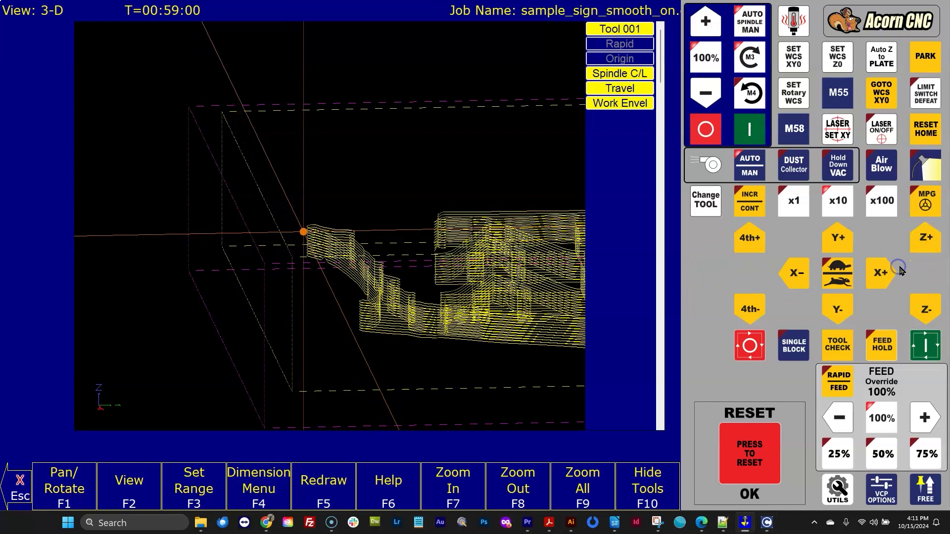
click(841, 239)
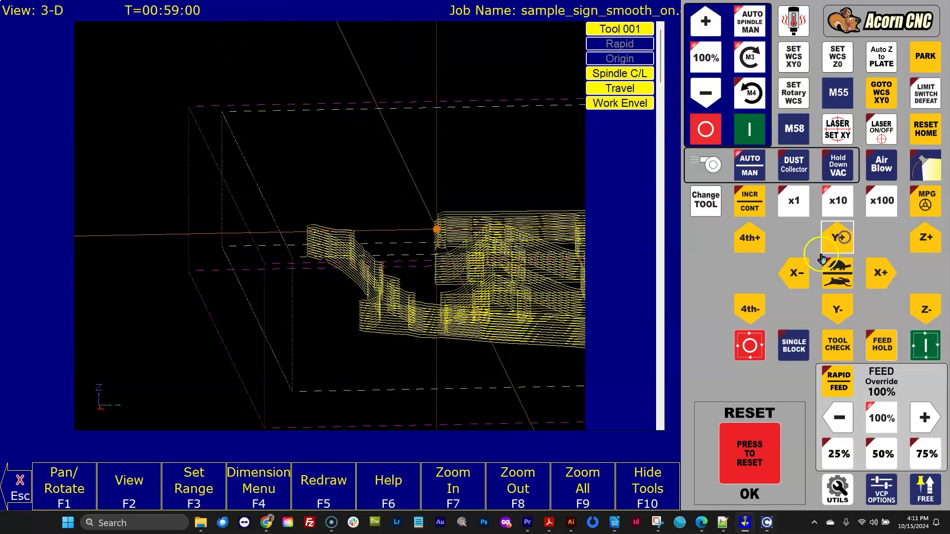
click(795, 272)
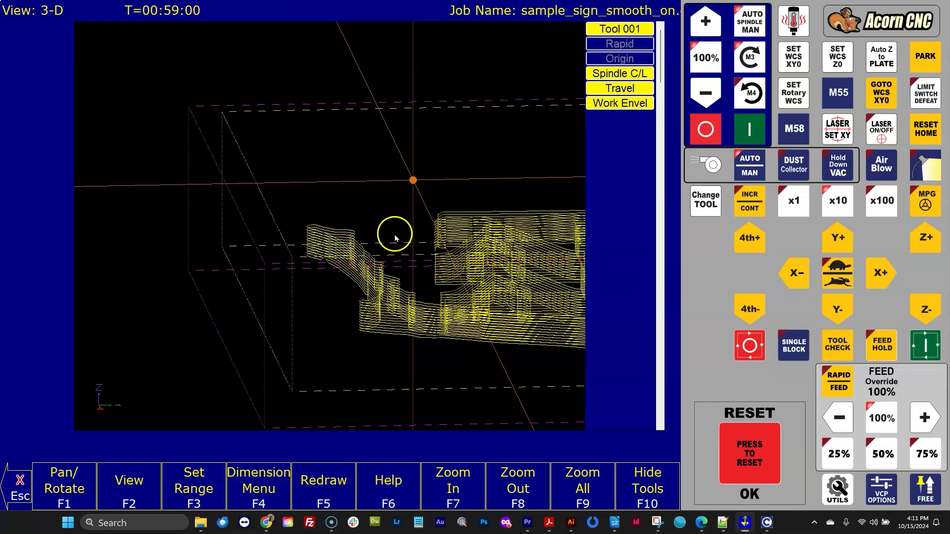
click(126, 489)
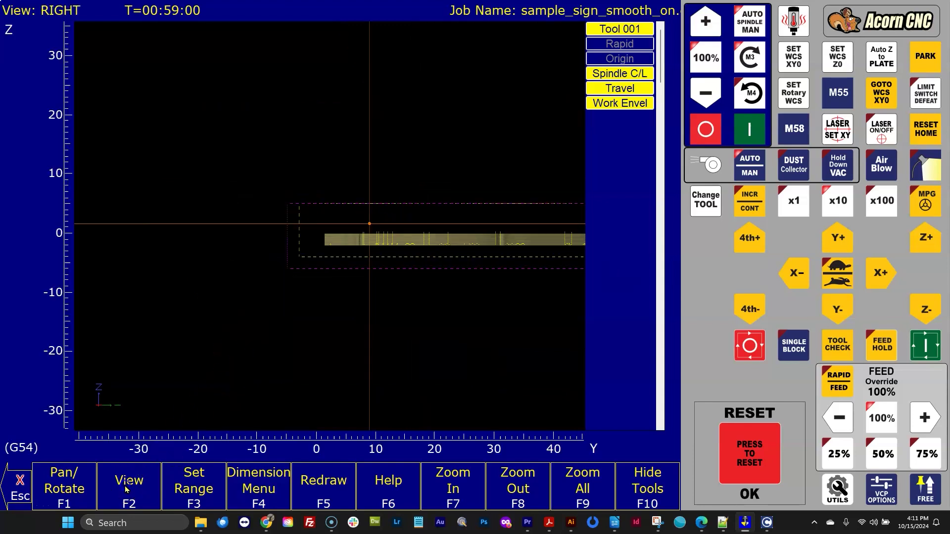
Cycle the backplot through the front view to the top view and zoom out to the whole sign.
click(126, 488)
click(126, 489)
scroll(346, 213, down, 1)
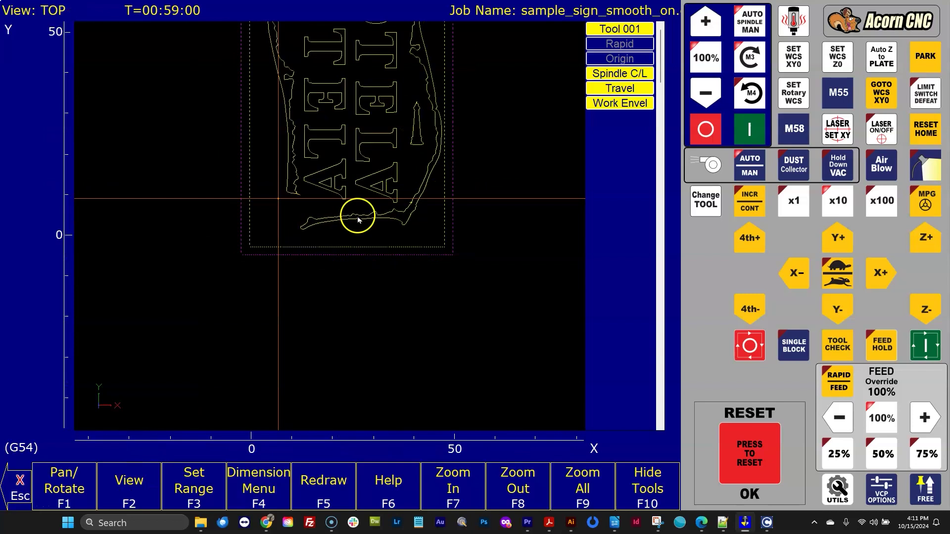
scroll(358, 220, down, 3)
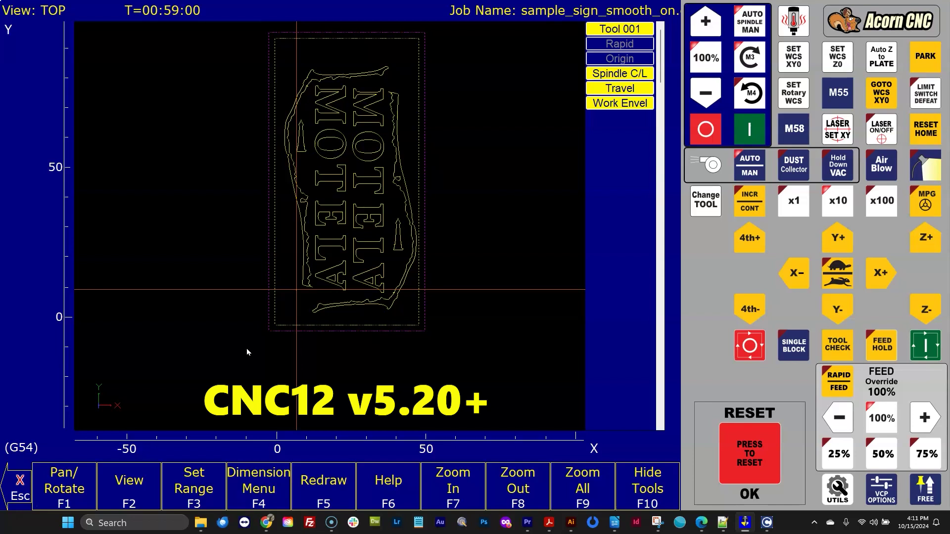
Browse the store home page and pick Acorn CNC Controller under CNC Controllers.
click(426, 242)
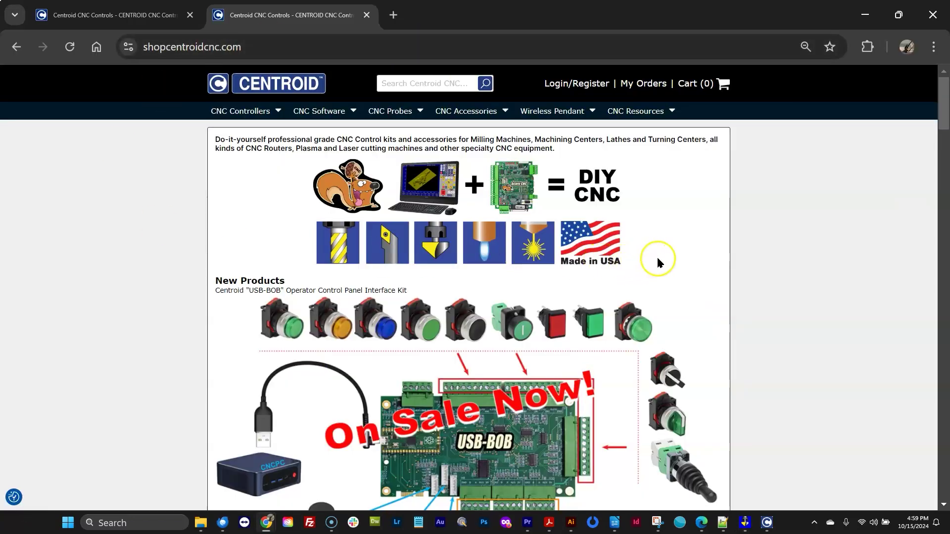
scroll(658, 259, down, 10)
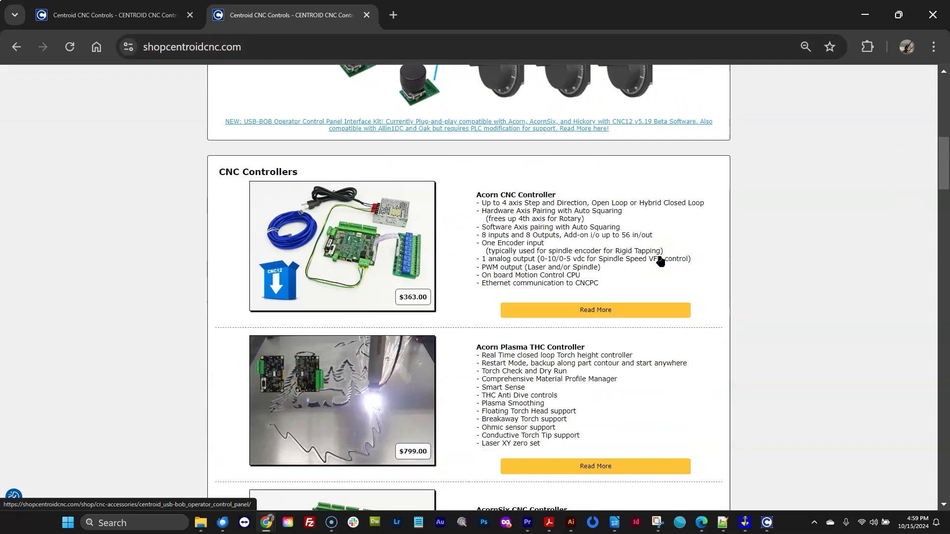
scroll(660, 260, down, 12)
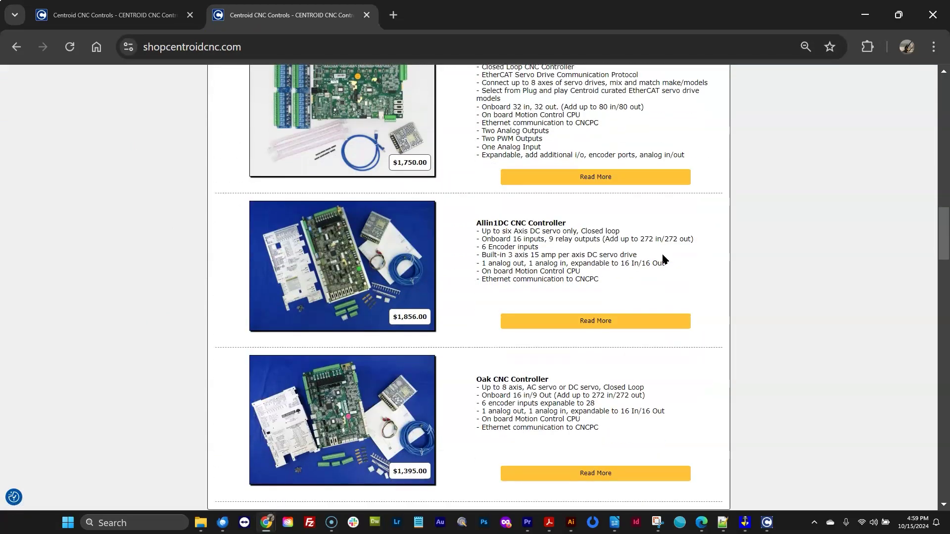
scroll(663, 255, up, 20)
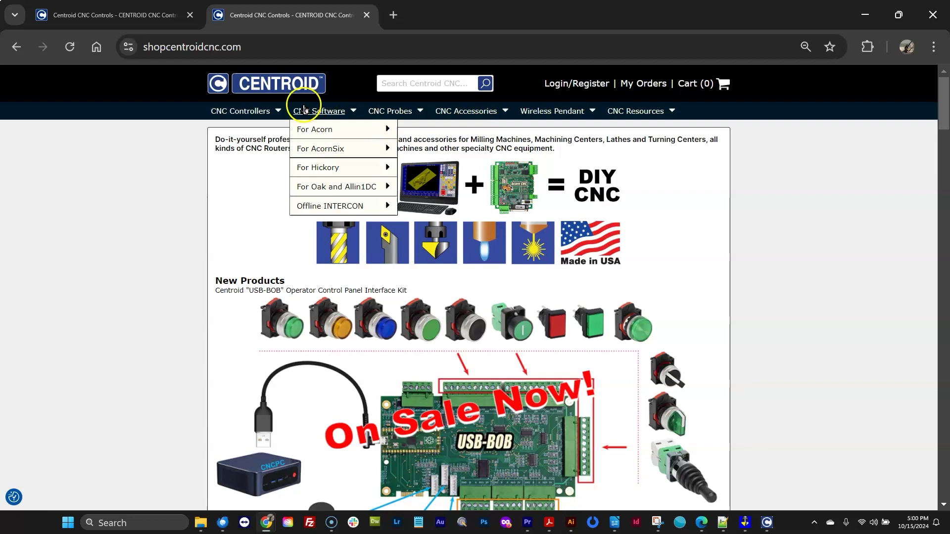
mouse_move(240, 111)
click(236, 129)
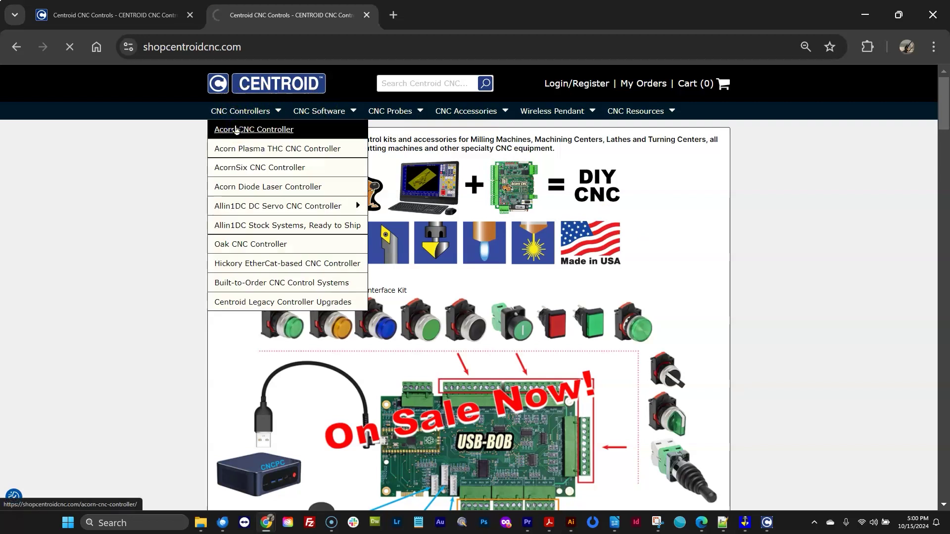